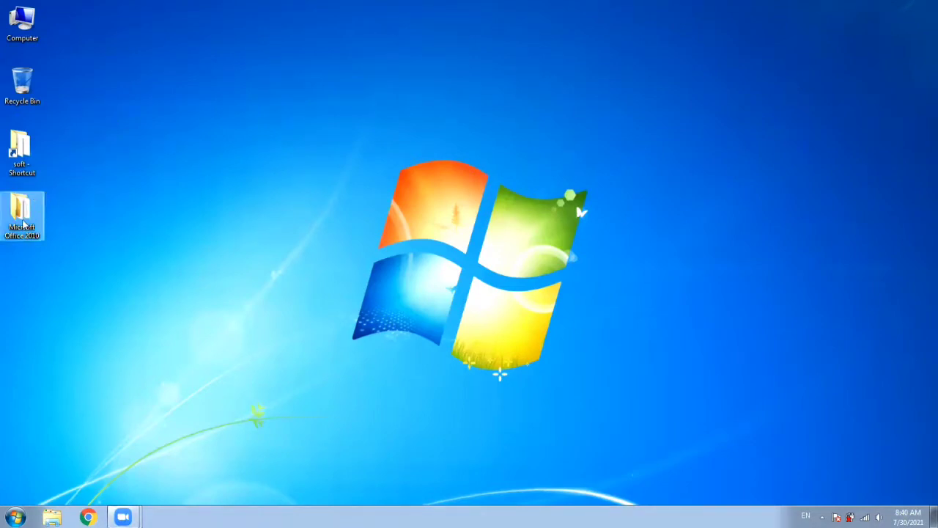
# Delete the Micrsoft Office 2010 folder from the desktop and refresh the desktop
pyautogui.moveTo(22, 223); pyautogui.dragTo(22, 85)
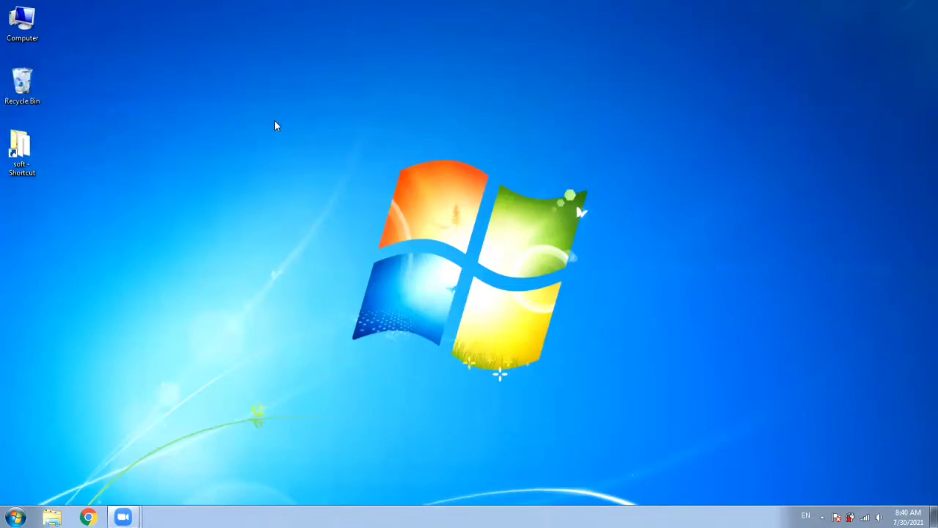
pyautogui.rightClick(276, 125)
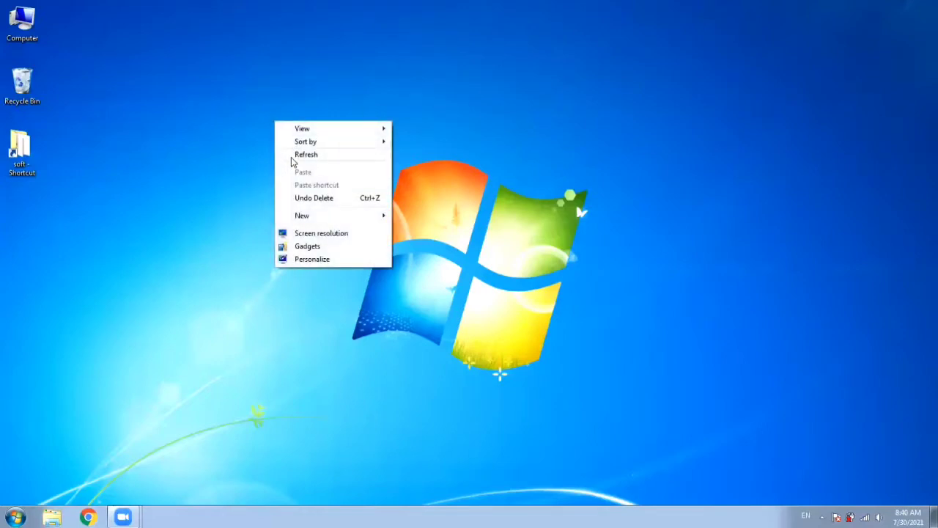
pyautogui.click(293, 156)
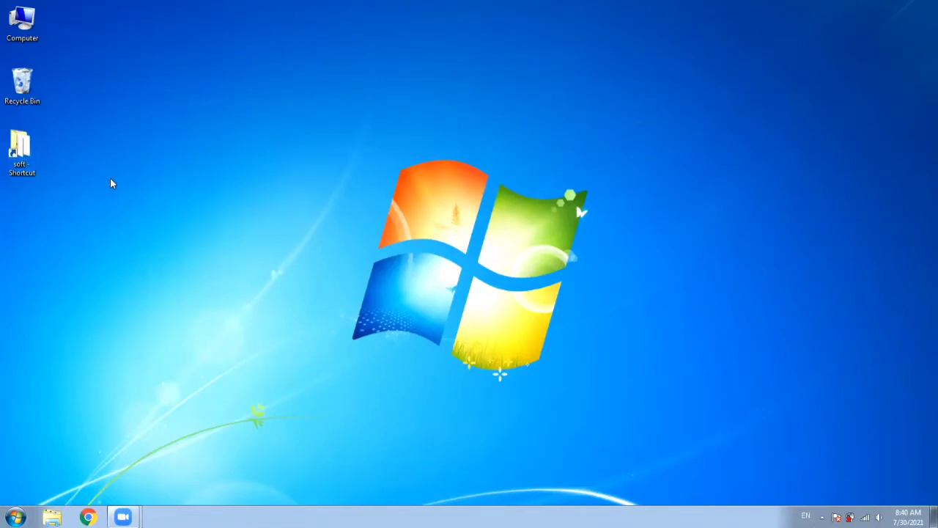
# Copy the Micrsoft Office 2010 archive from the soft shortcut folder to the desktop
pyautogui.click(30, 168)
pyautogui.doubleClick(30, 167)
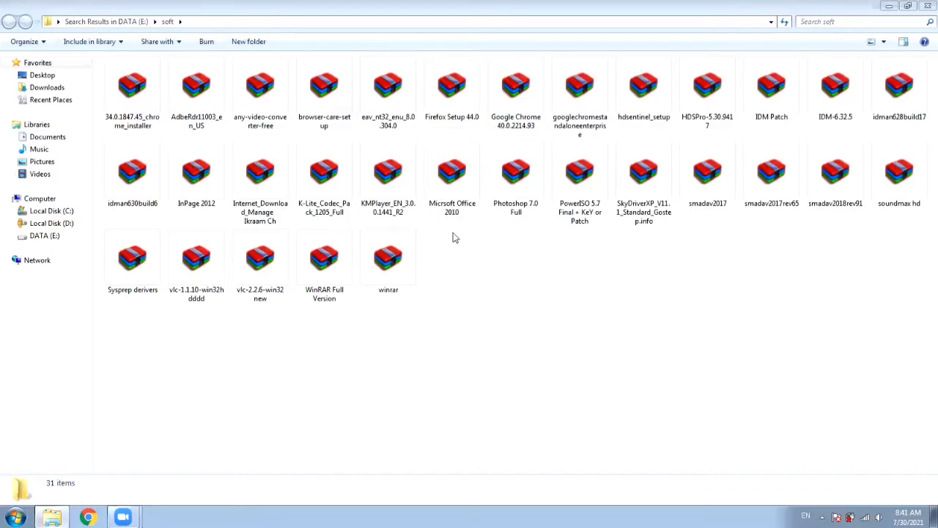
pyautogui.moveTo(453, 189); pyautogui.dragTo(378, 261)
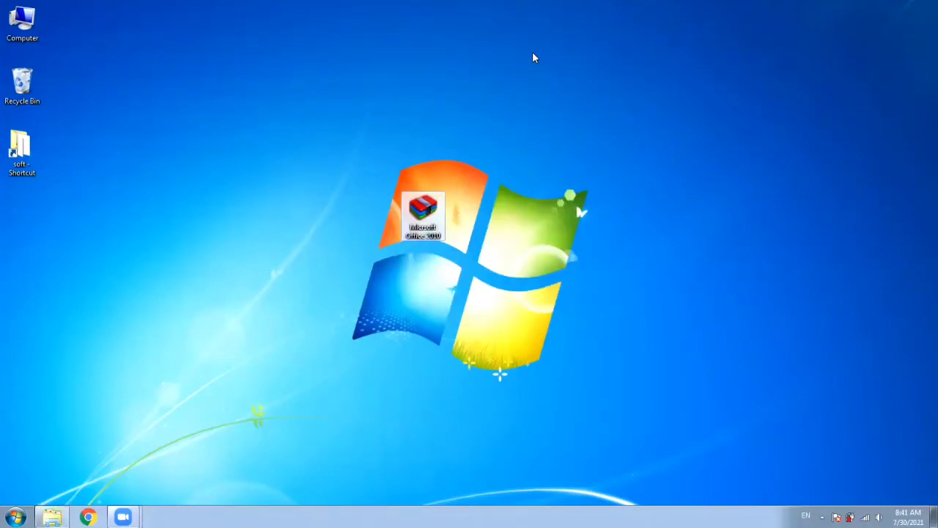
# Extract the Micrsoft Office 2010 archive with WinRAR, choosing Desktop as the destination
pyautogui.doubleClick(422, 211)
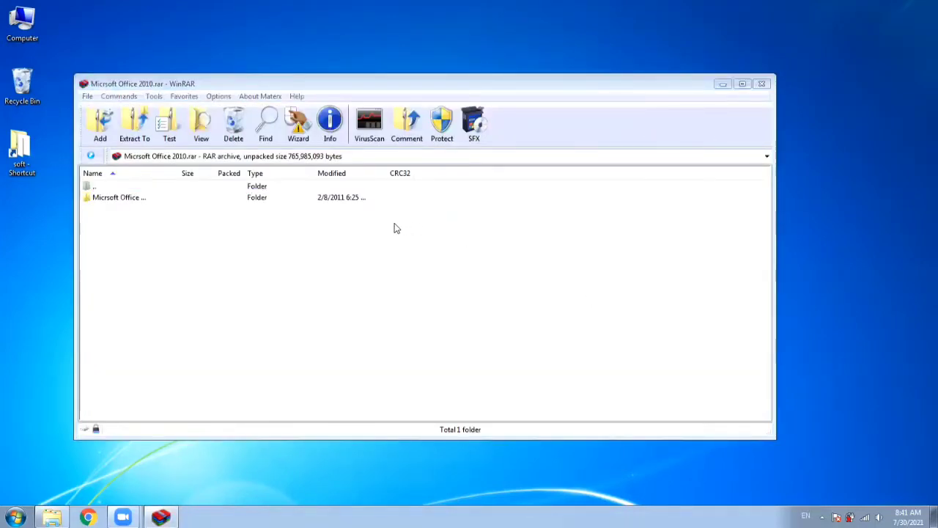
pyautogui.click(308, 88)
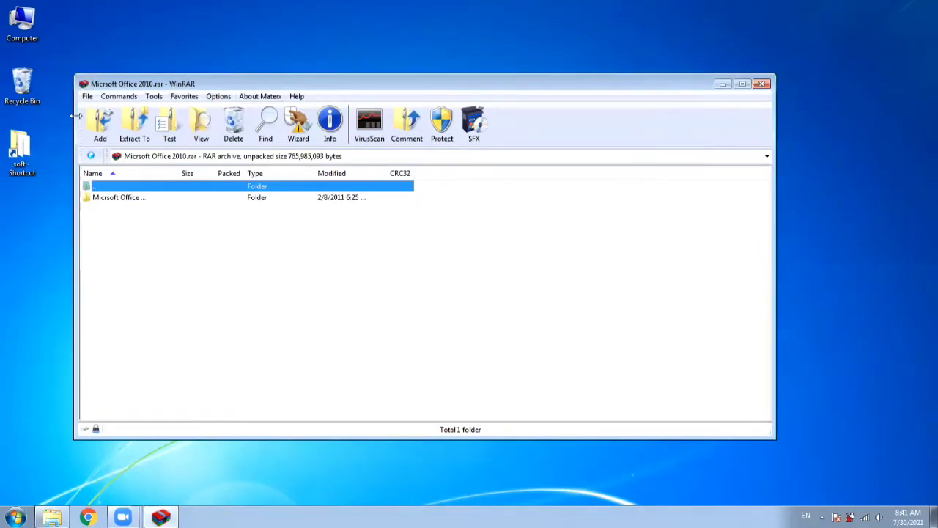
pyautogui.click(134, 129)
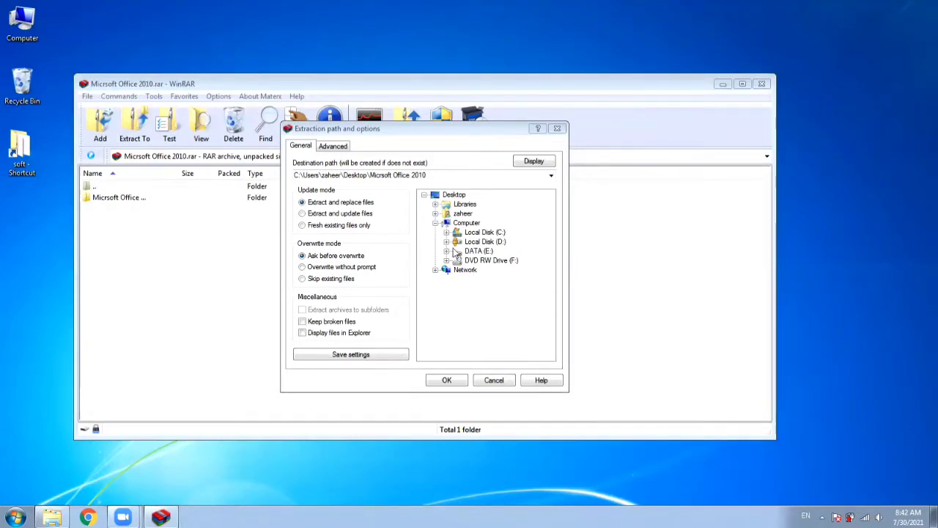
pyautogui.click(449, 195)
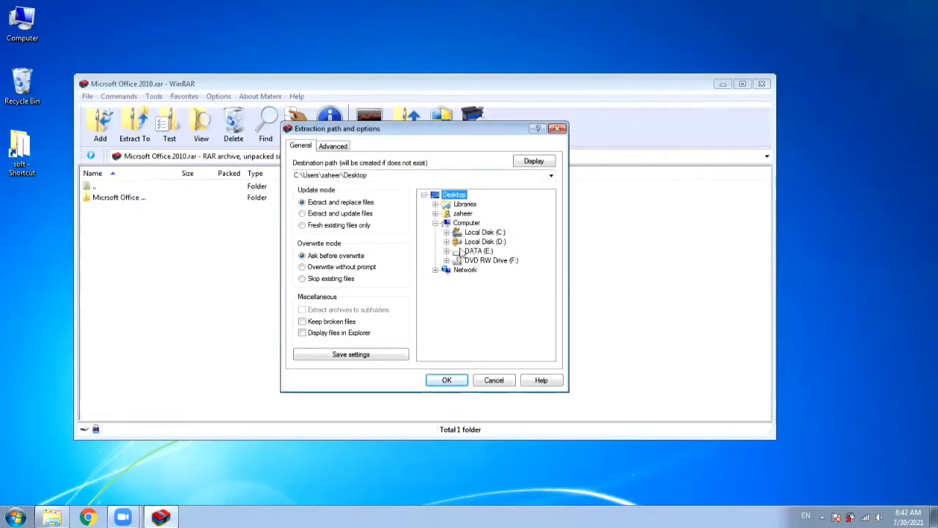
pyautogui.click(442, 380)
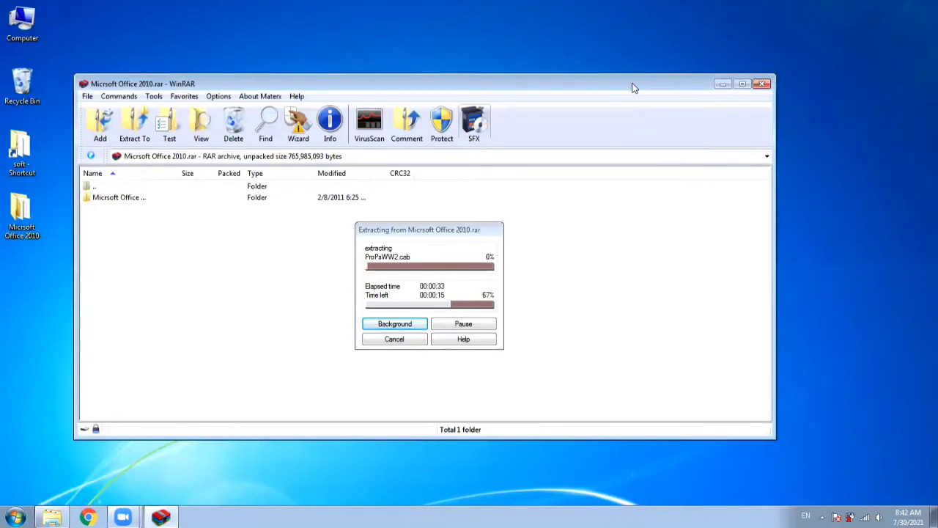
pyautogui.moveTo(634, 88); pyautogui.dragTo(635, 161)
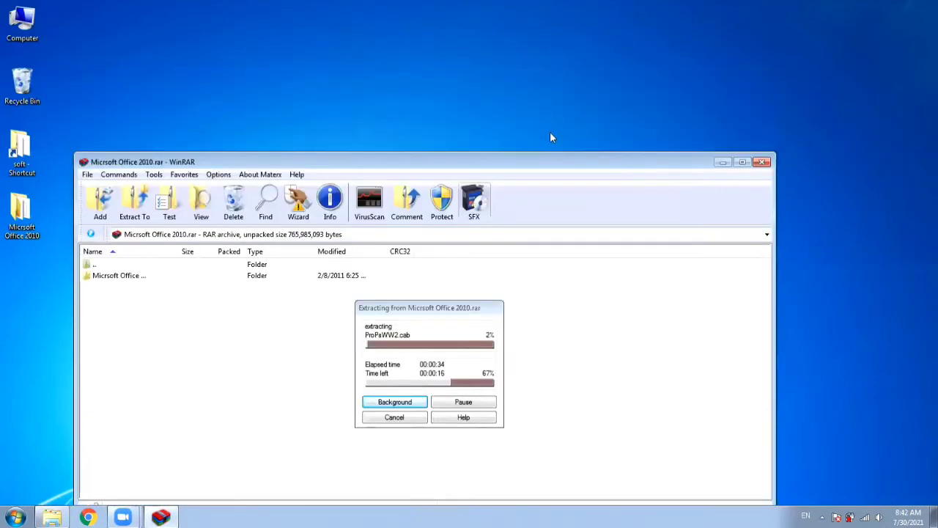
pyautogui.rightClick(552, 137)
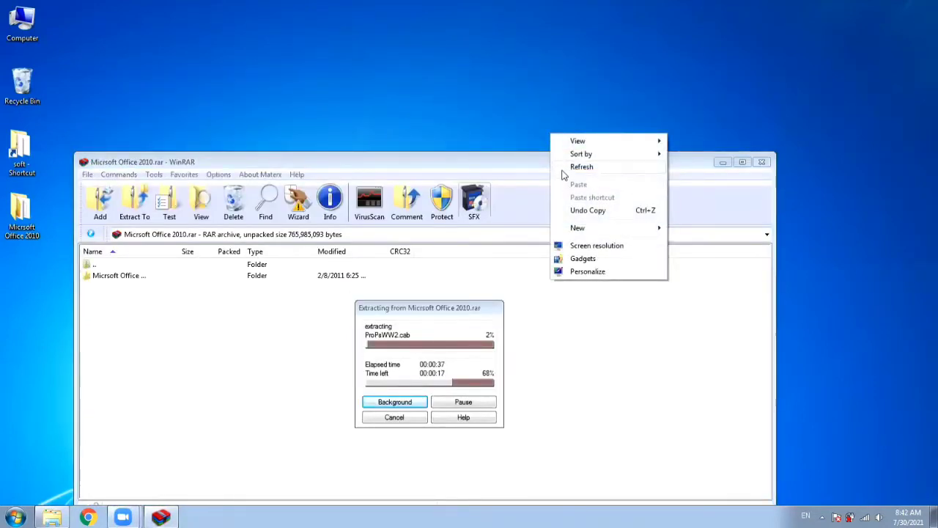
pyautogui.click(562, 168)
pyautogui.click(471, 314)
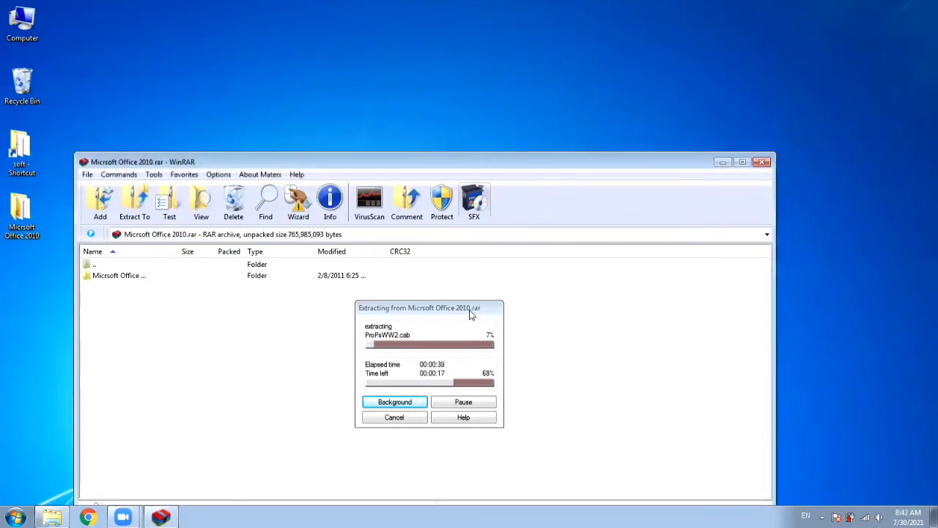
pyautogui.moveTo(471, 313); pyautogui.dragTo(500, 186)
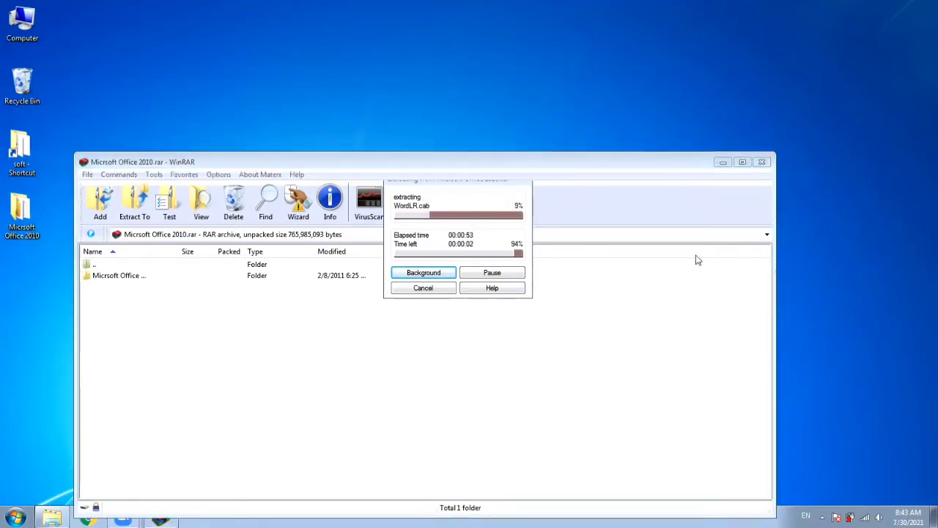
# Close the WinRAR window and rearrange the desktop, moving the extracted folder toward the middle and the archive beside the Computer icon
pyautogui.click(648, 161)
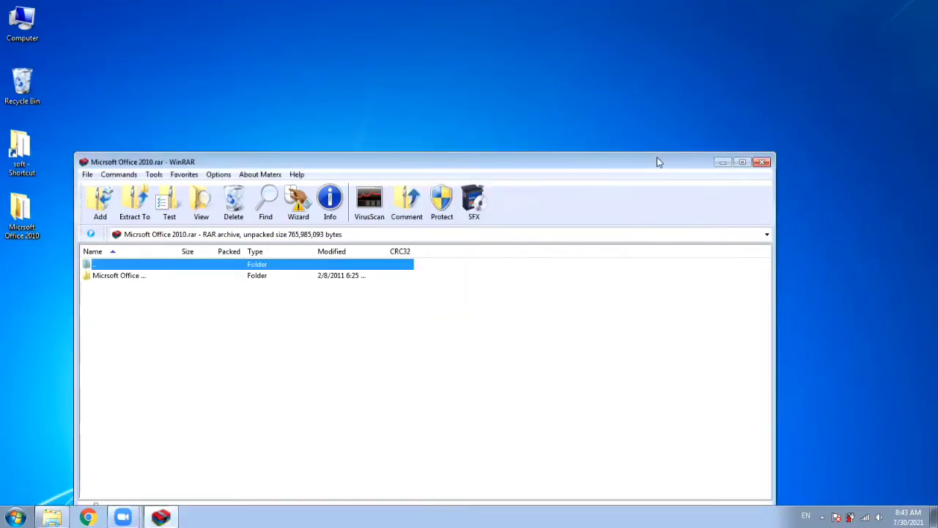
pyautogui.doubleClick(657, 161)
pyautogui.click(927, 6)
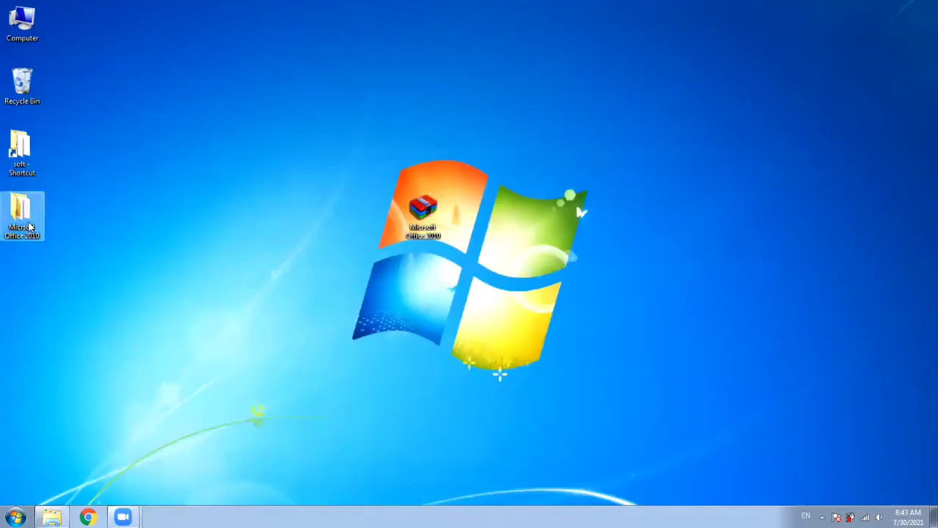
pyautogui.moveTo(30, 228); pyautogui.dragTo(352, 158)
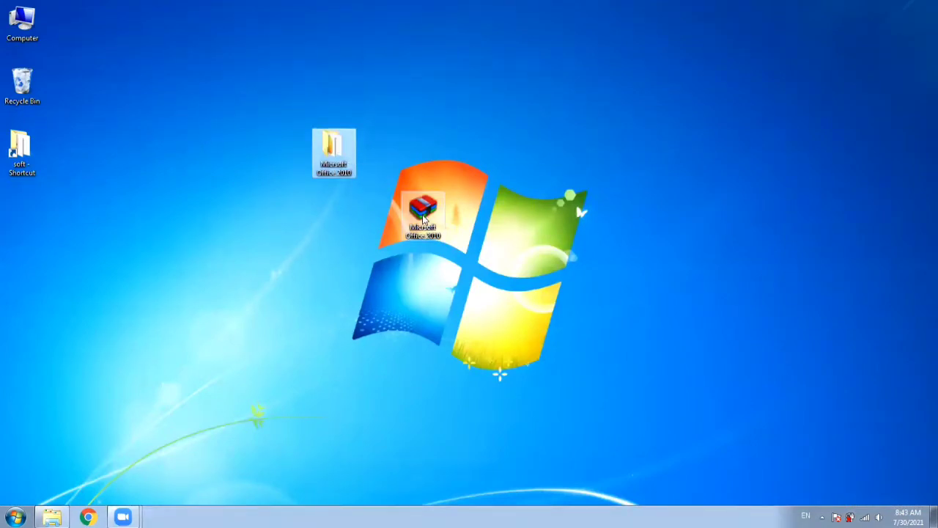
pyautogui.moveTo(423, 217); pyautogui.dragTo(72, 27)
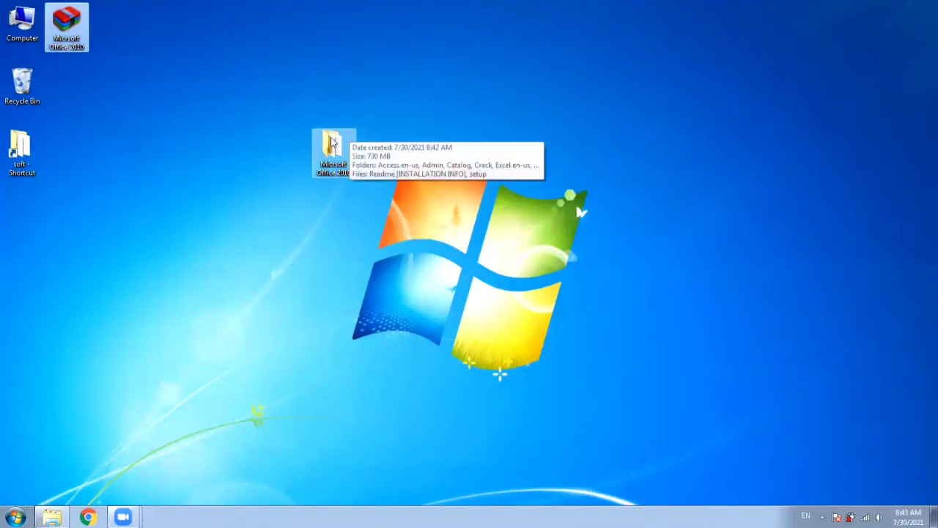
# Open the extracted Micrsoft Office 2010 folder and display its contents as large icons
pyautogui.doubleClick(331, 142)
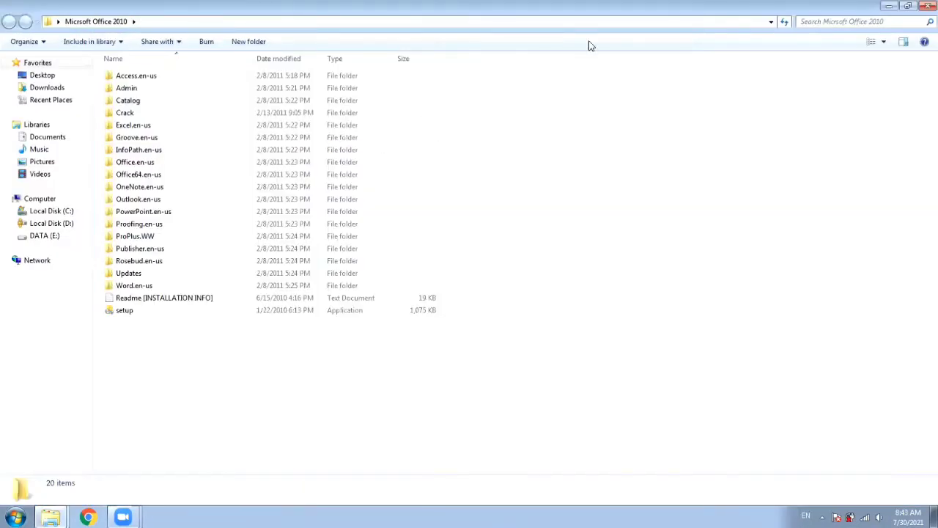
pyautogui.click(925, 6)
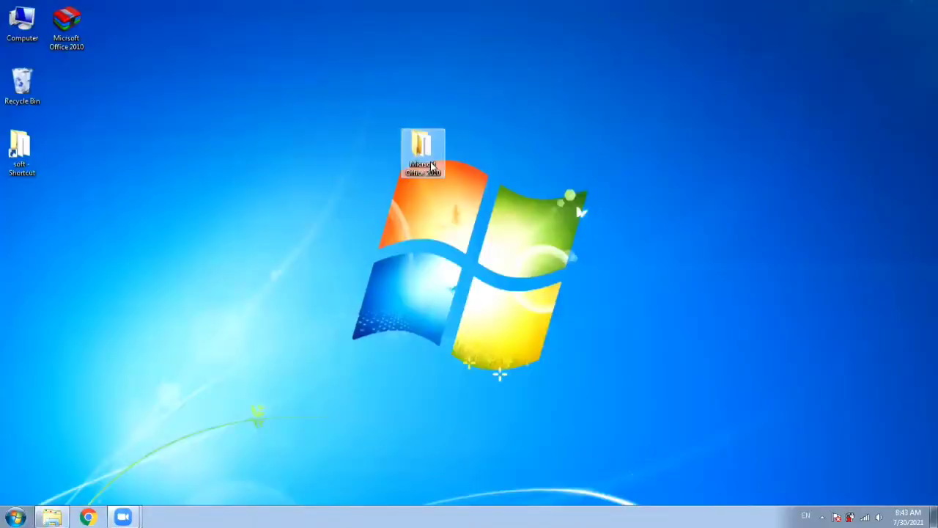
pyautogui.doubleClick(316, 162)
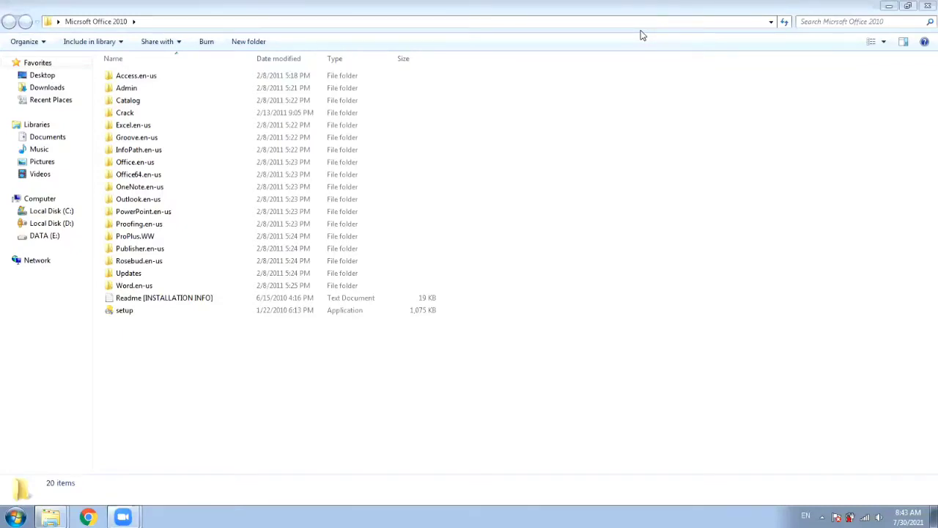
pyautogui.click(871, 42)
pyautogui.click(871, 42)
pyautogui.click(871, 42)
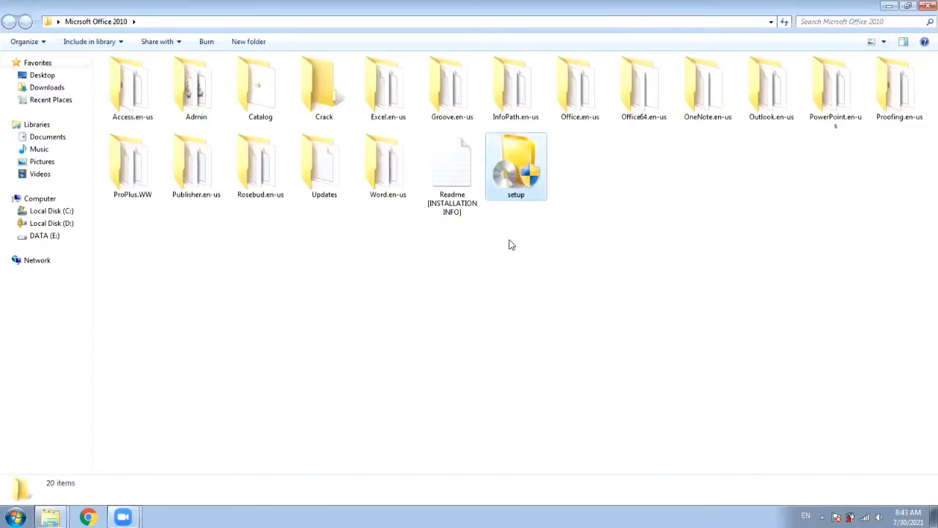
# Run the Office 2010 setup, close the folder window and start the standard installation without customizing it
pyautogui.click(520, 167)
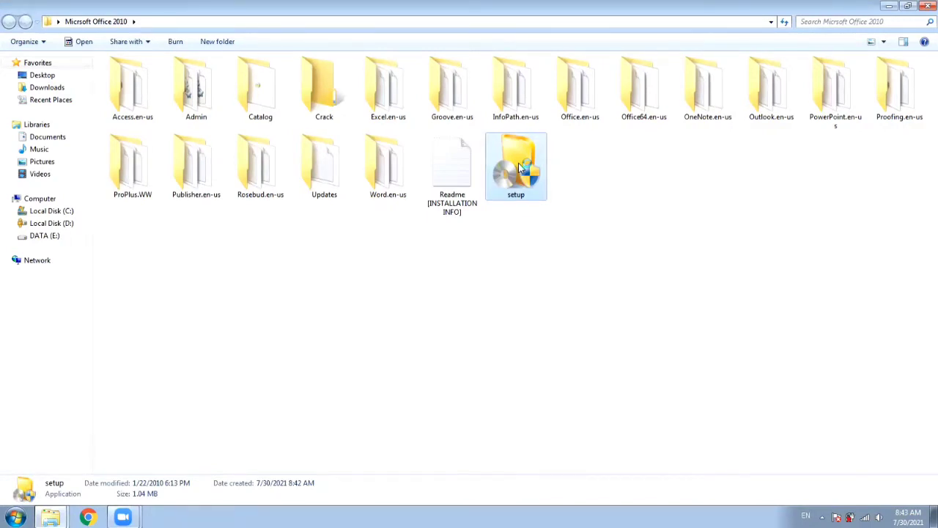
pyautogui.doubleClick(520, 167)
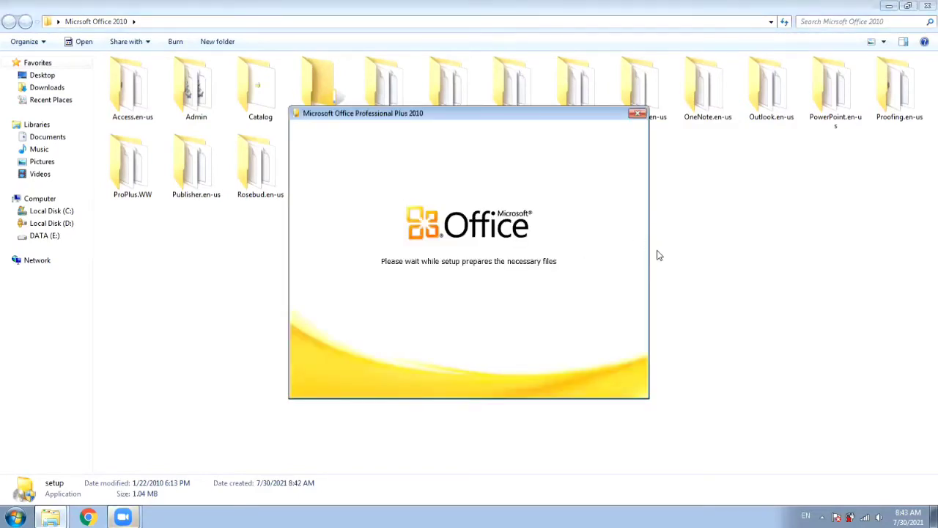
pyautogui.click(925, 5)
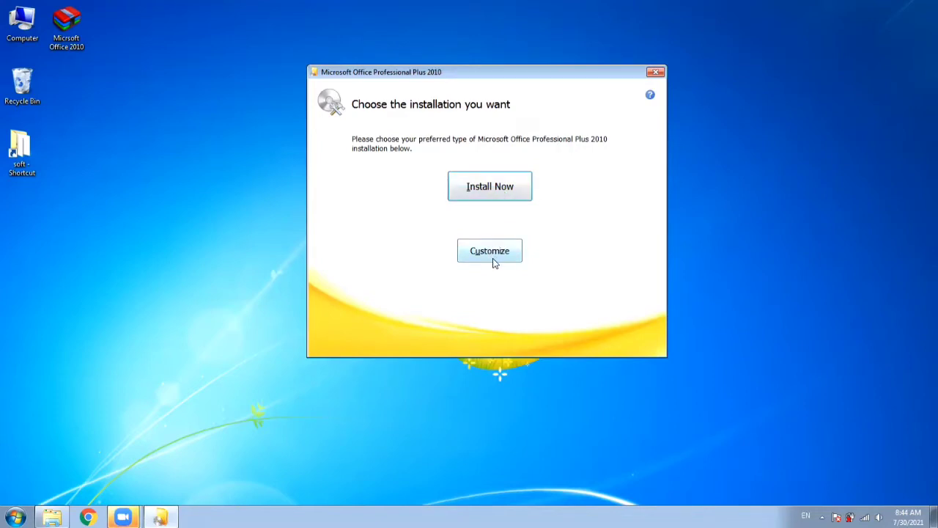
pyautogui.click(475, 197)
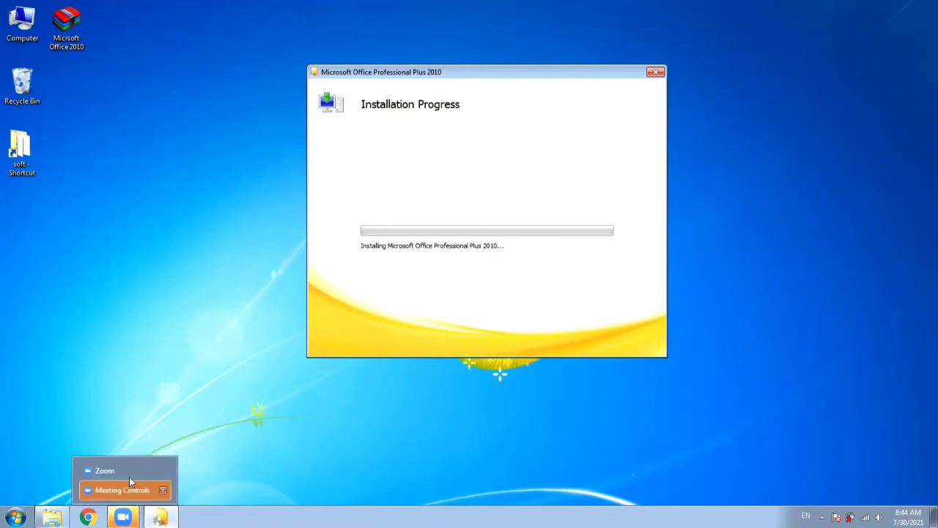
pyautogui.click(180, 232)
pyautogui.rightClick(181, 236)
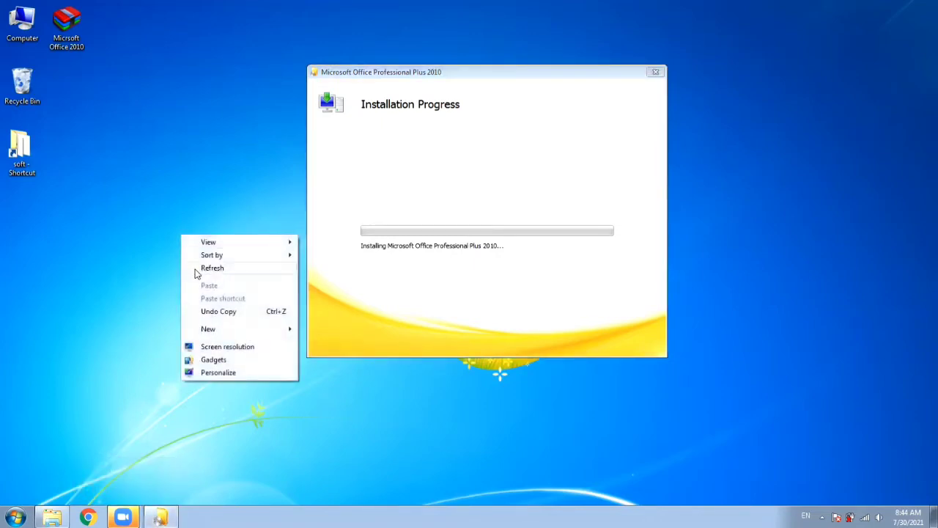
pyautogui.click(202, 268)
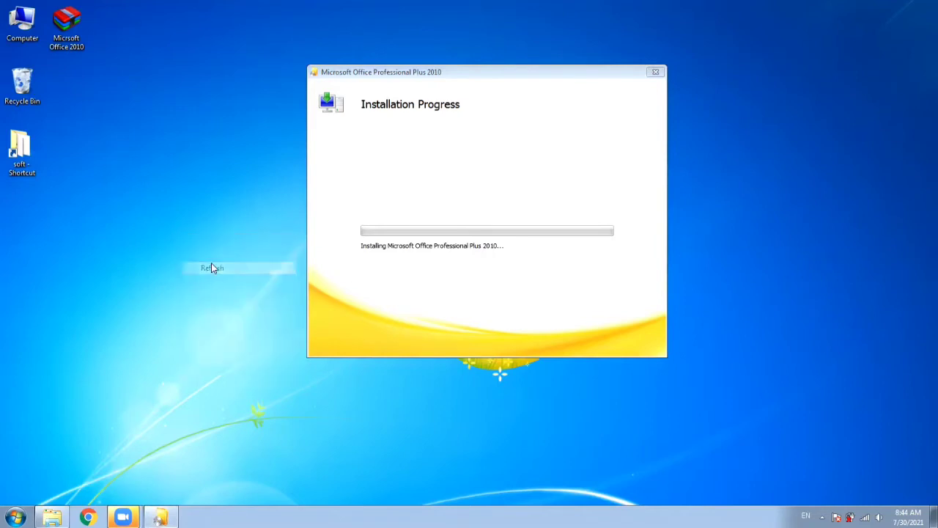
pyautogui.click(467, 79)
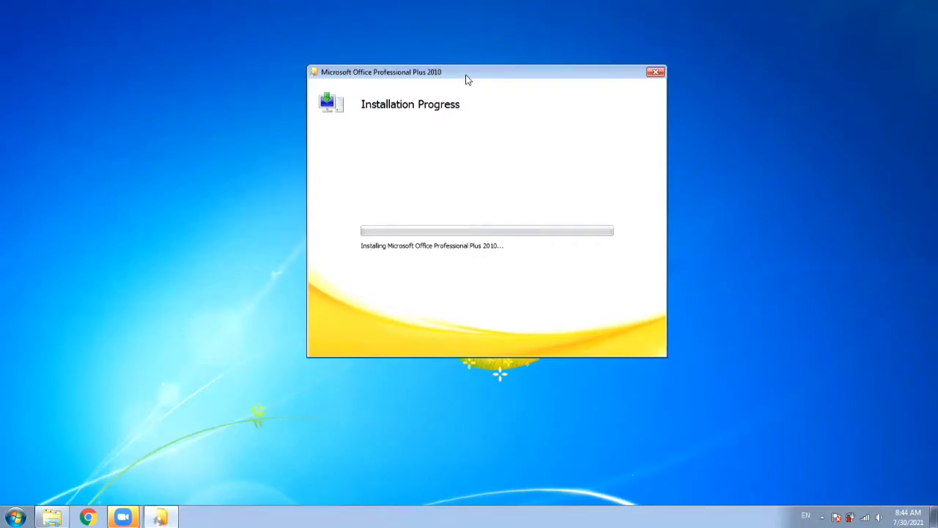
pyautogui.moveTo(467, 79); pyautogui.dragTo(474, 114)
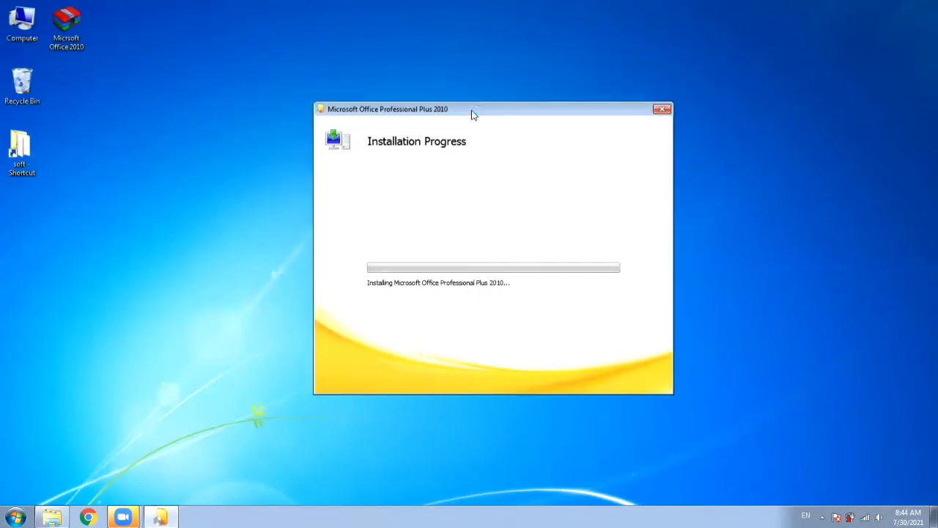
pyautogui.rightClick(262, 110)
pyautogui.click(273, 137)
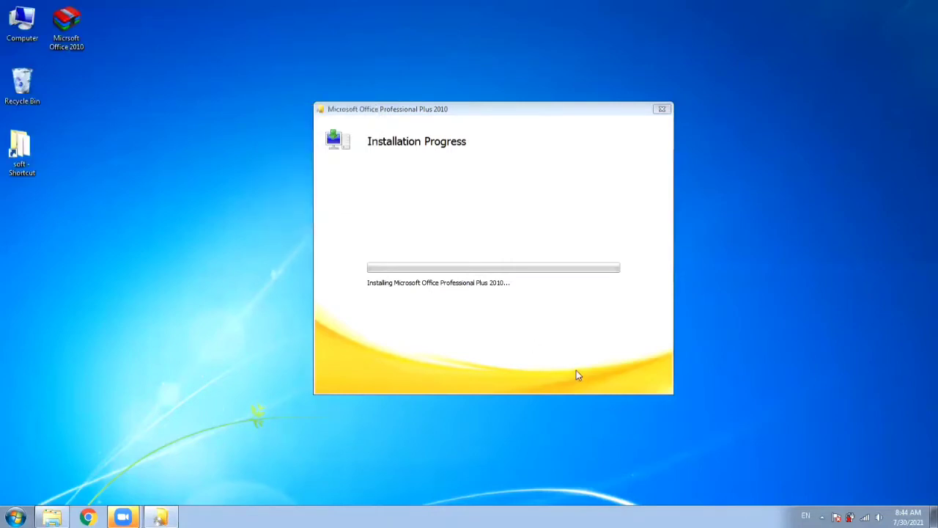
pyautogui.rightClick(436, 23)
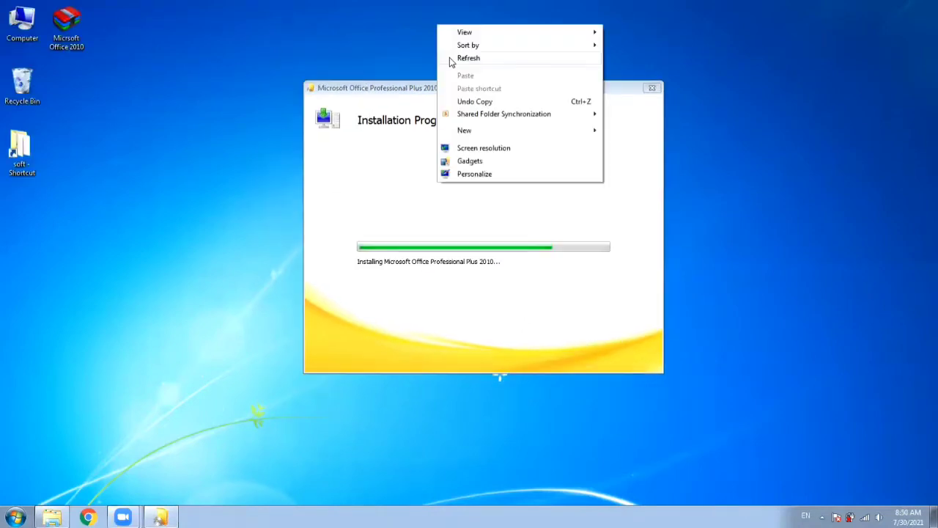
pyautogui.click(450, 58)
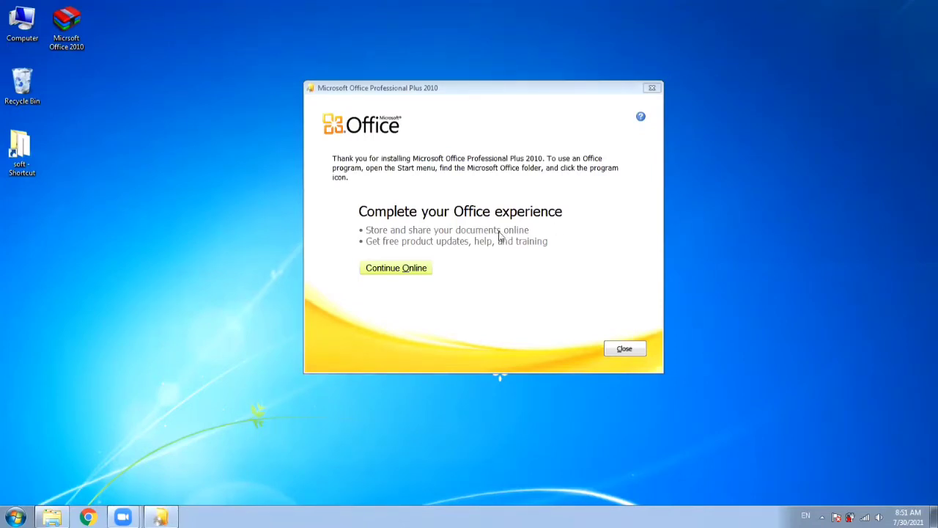
pyautogui.rightClick(234, 194)
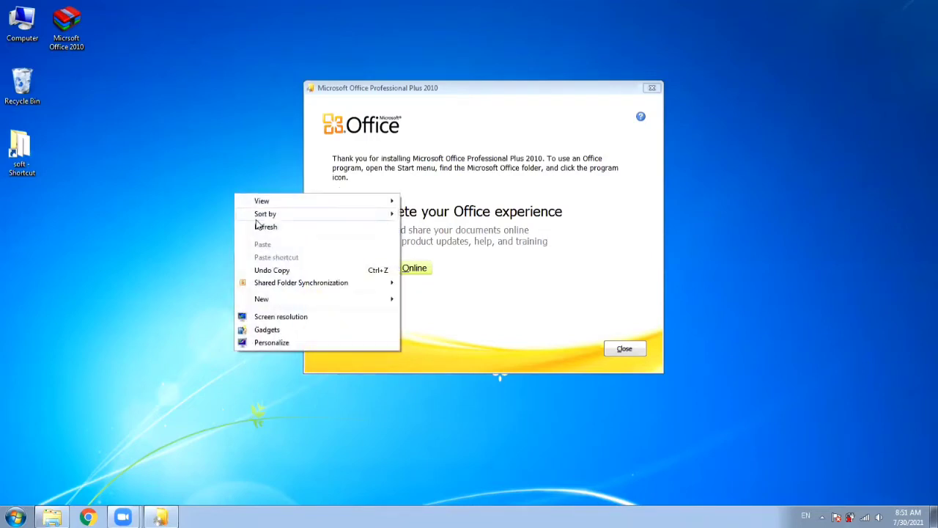
pyautogui.click(265, 227)
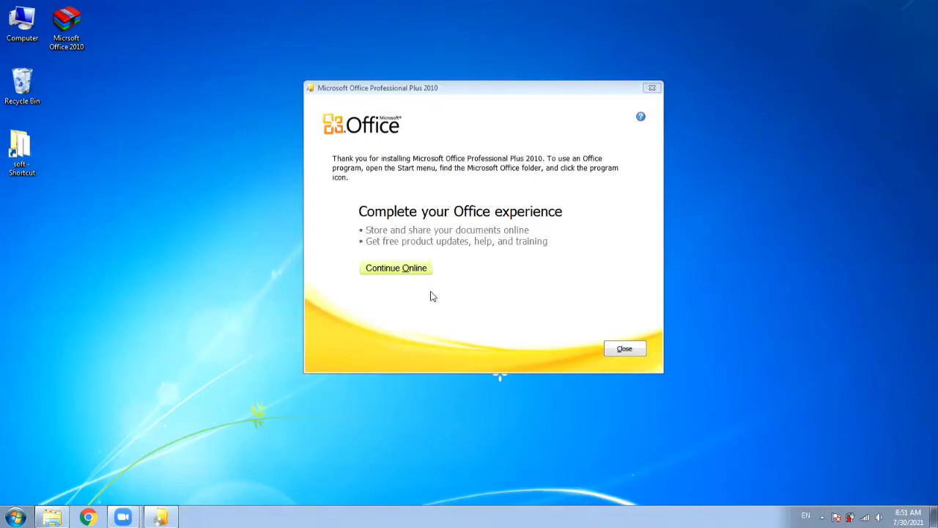
# Close the finished Office 2010 installer and look through the installed programs in the Microsoft Office program group
pyautogui.click(624, 350)
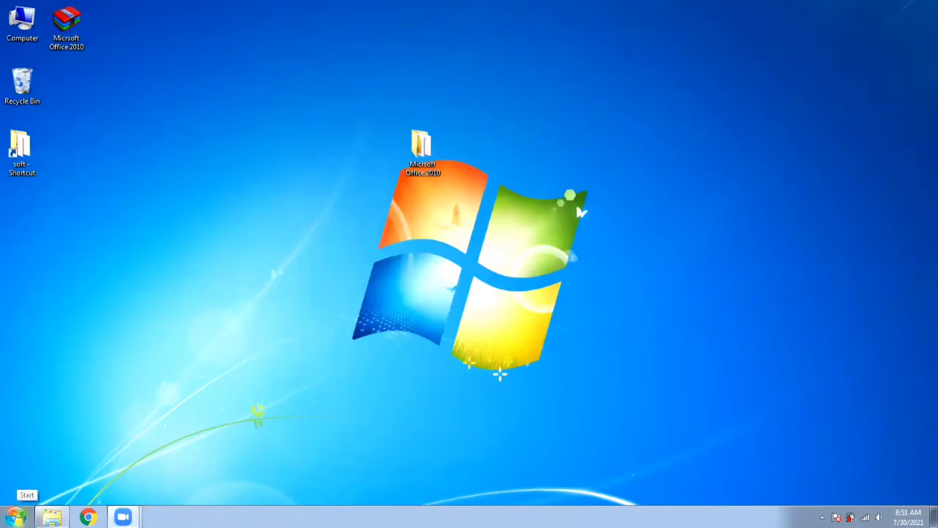
pyautogui.press('super')
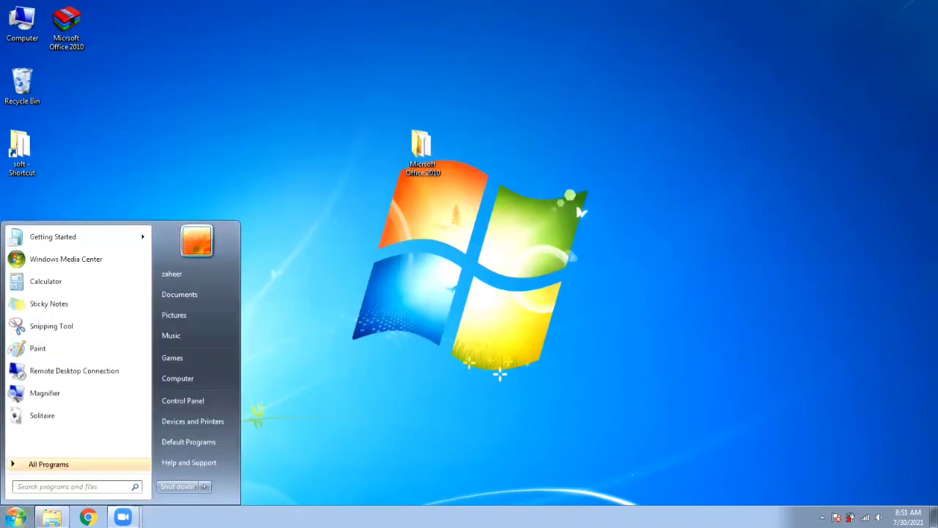
pyautogui.click(66, 468)
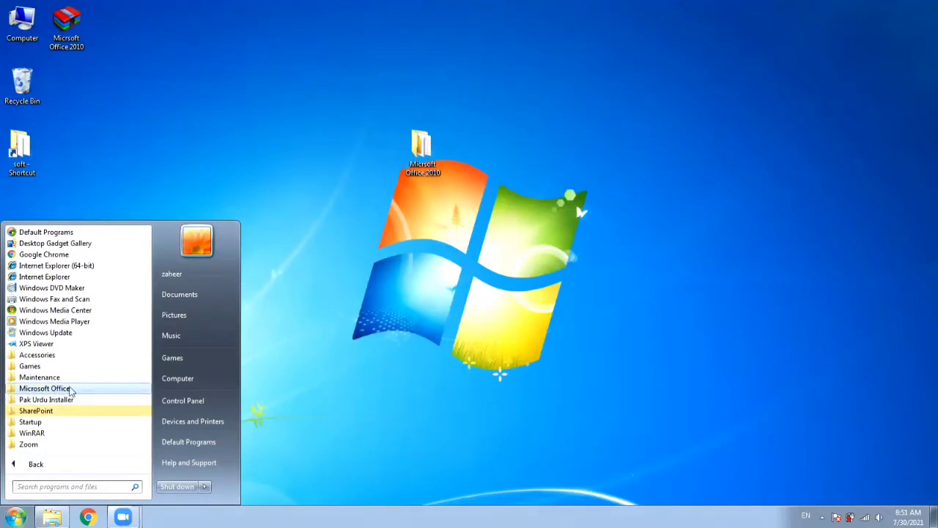
pyautogui.click(71, 391)
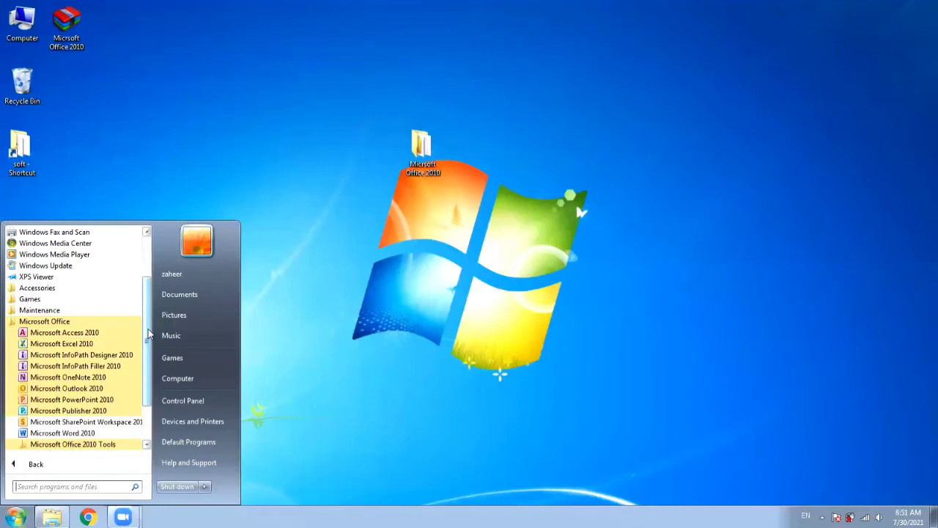
pyautogui.scroll(-3, 148, 335)
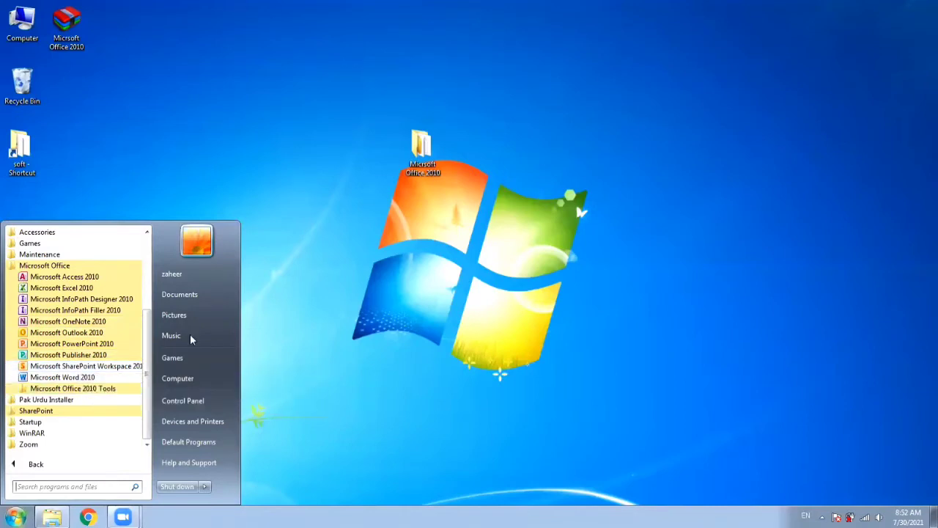
pyautogui.click(285, 291)
pyautogui.rightClick(255, 116)
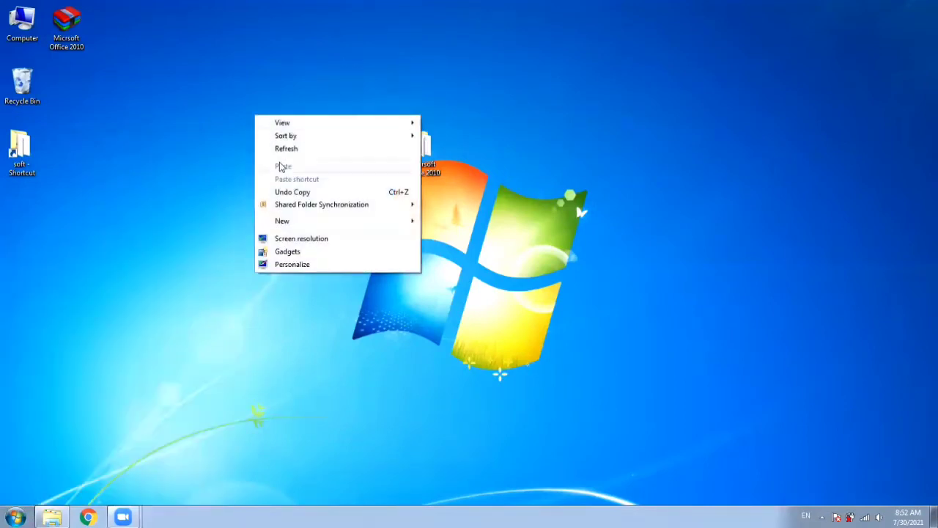
pyautogui.click(42, 352)
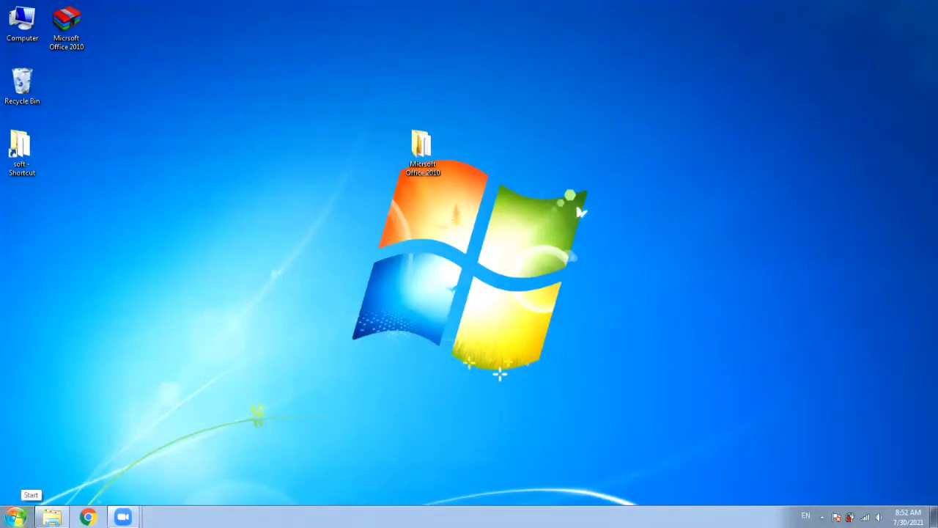
# Launch Microsoft Word 2010 from the Microsoft Office program group, dismiss the Activation Wizard and close Word
pyautogui.click(16, 516)
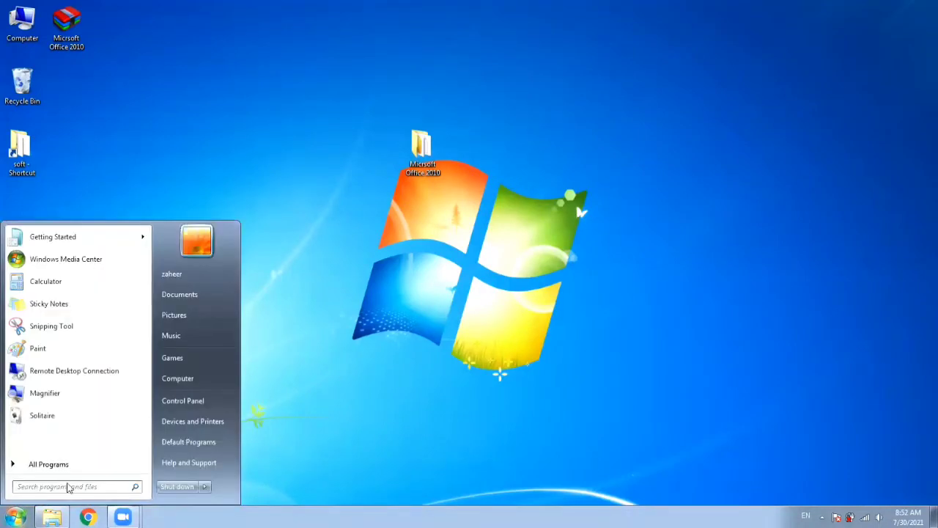
pyautogui.click(50, 466)
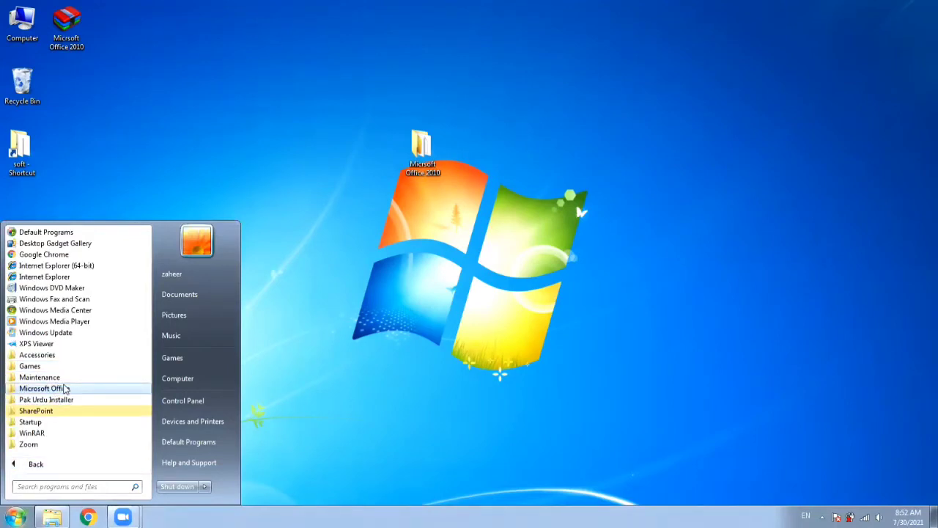
pyautogui.click(64, 389)
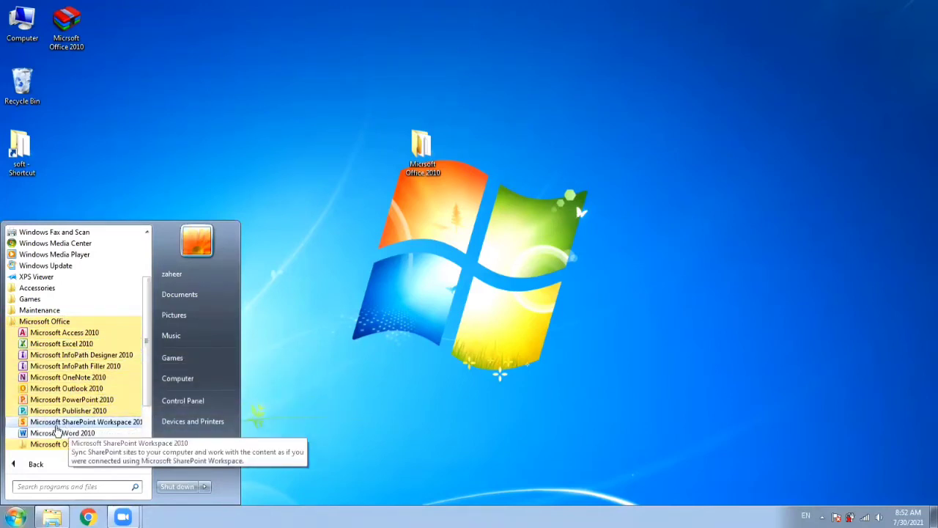
pyautogui.click(62, 432)
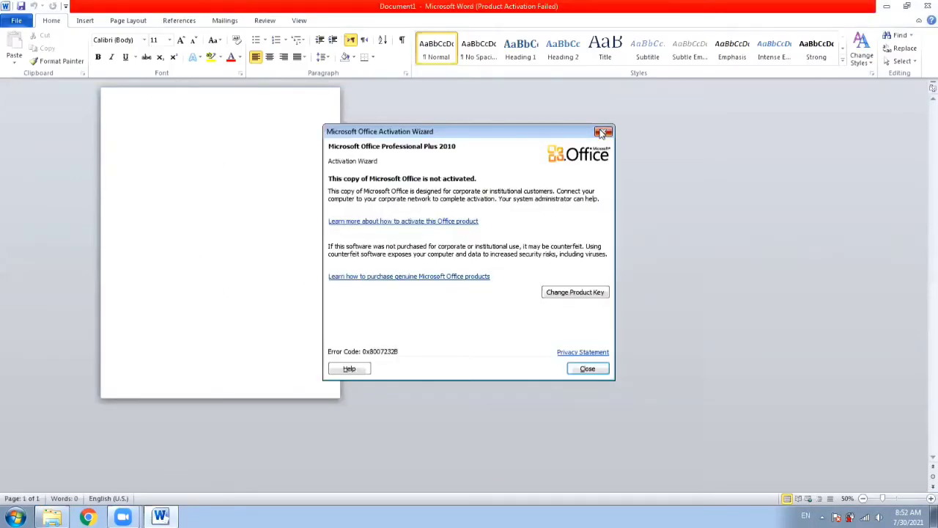
pyautogui.click(602, 131)
pyautogui.click(928, 6)
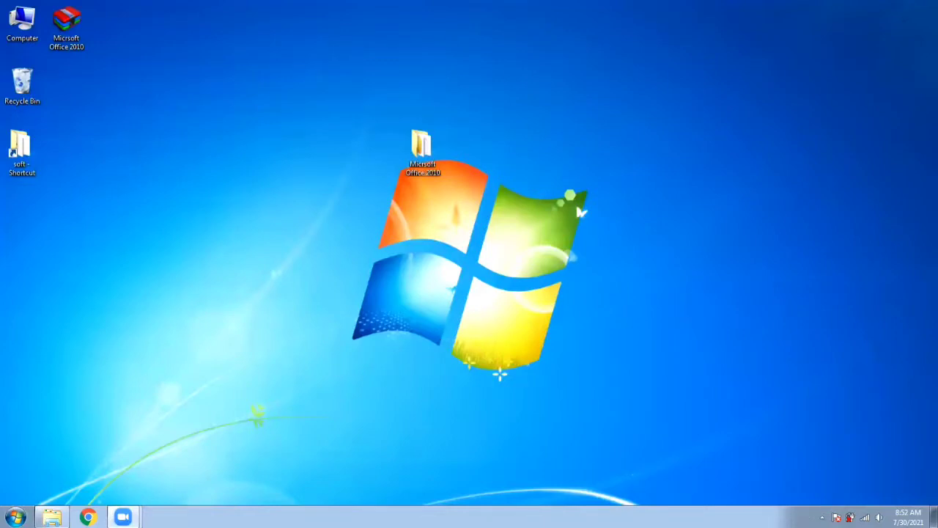
# Search the installed programs for "wo" to launch Microsoft Word 2010, and close Word with its Activation Wizard
pyautogui.click(16, 517)
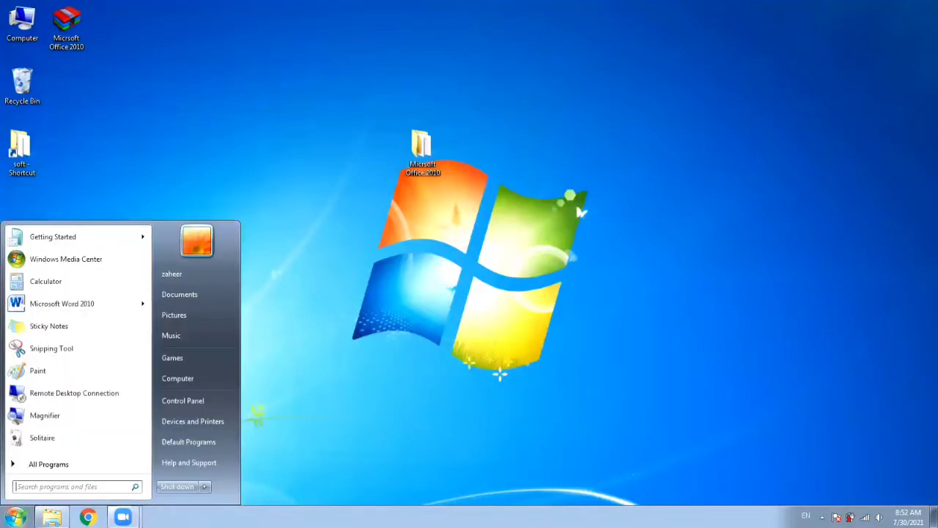
pyautogui.click(48, 489)
pyautogui.write('wo')
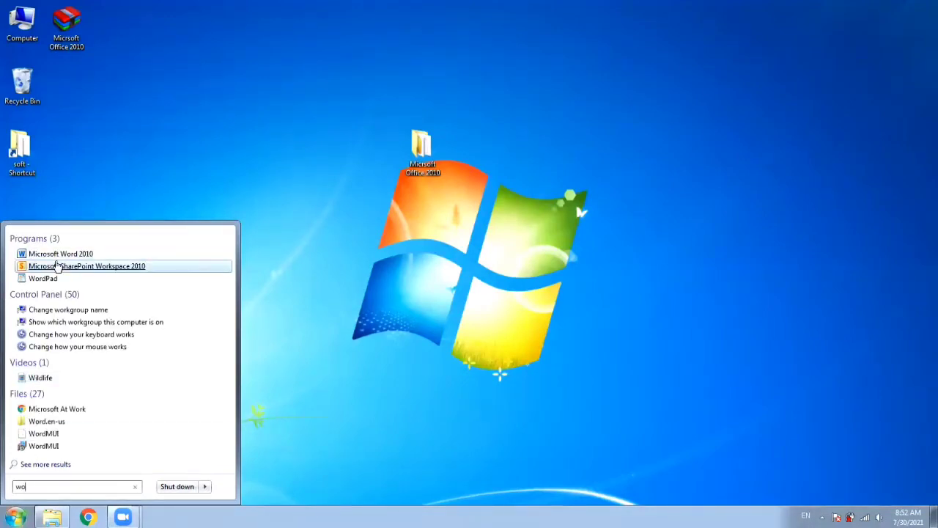
pyautogui.click(59, 256)
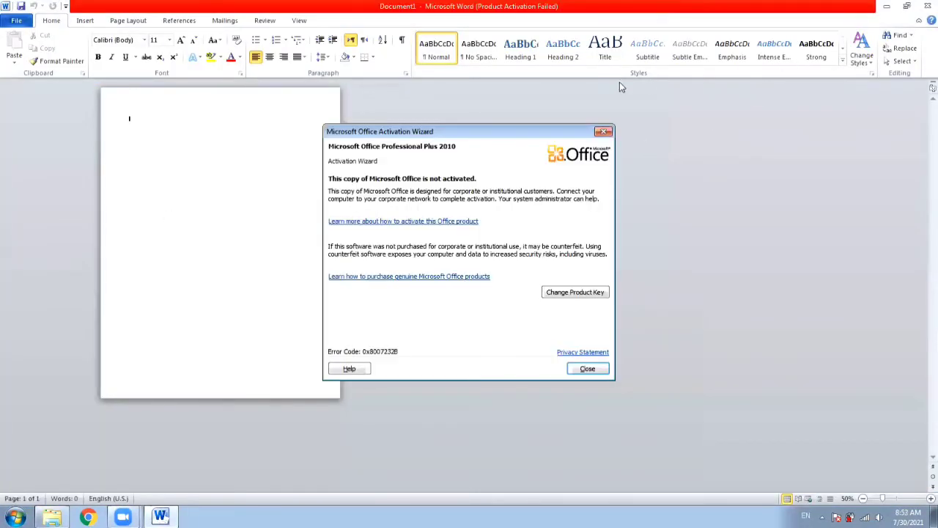
pyautogui.click(604, 131)
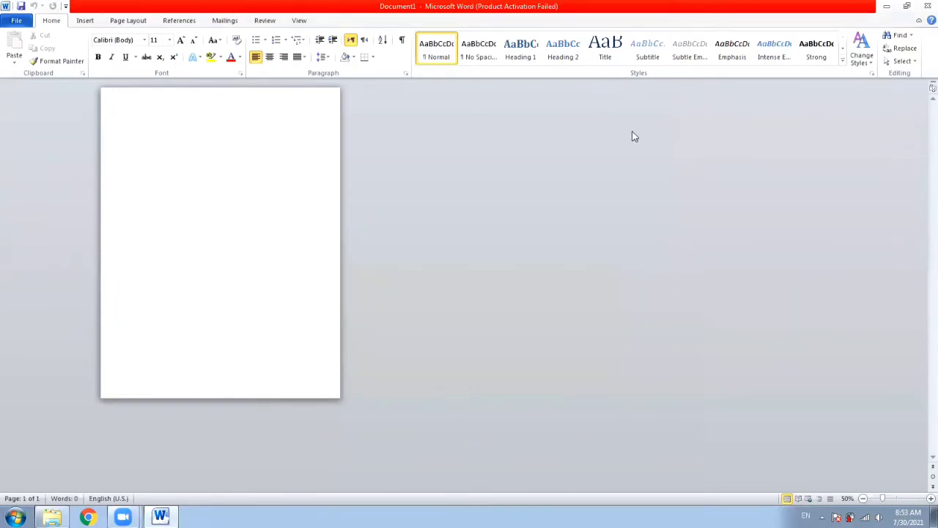
pyautogui.click(927, 6)
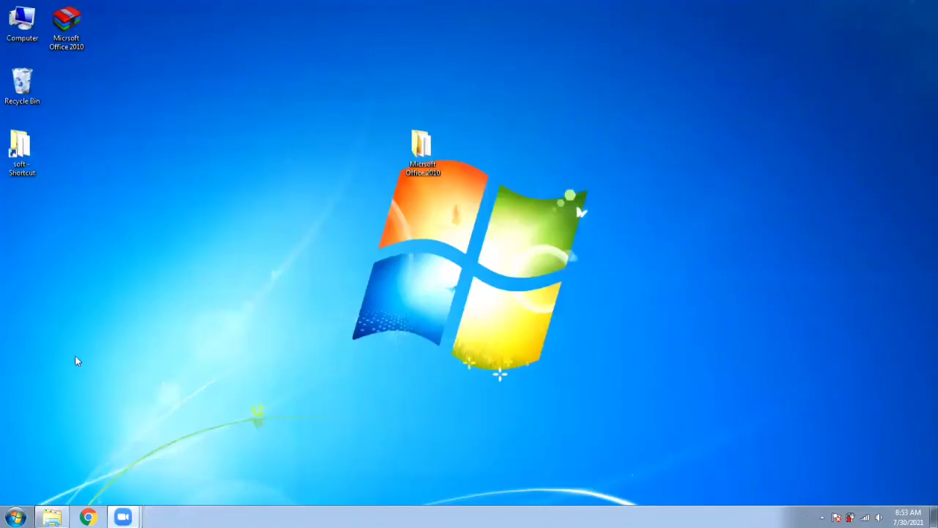
pyautogui.rightClick(240, 148)
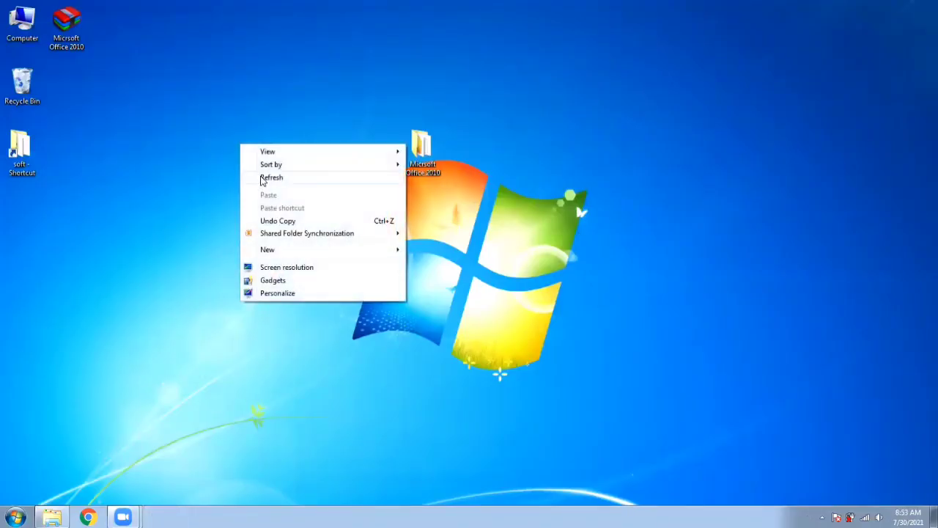
pyautogui.click(257, 178)
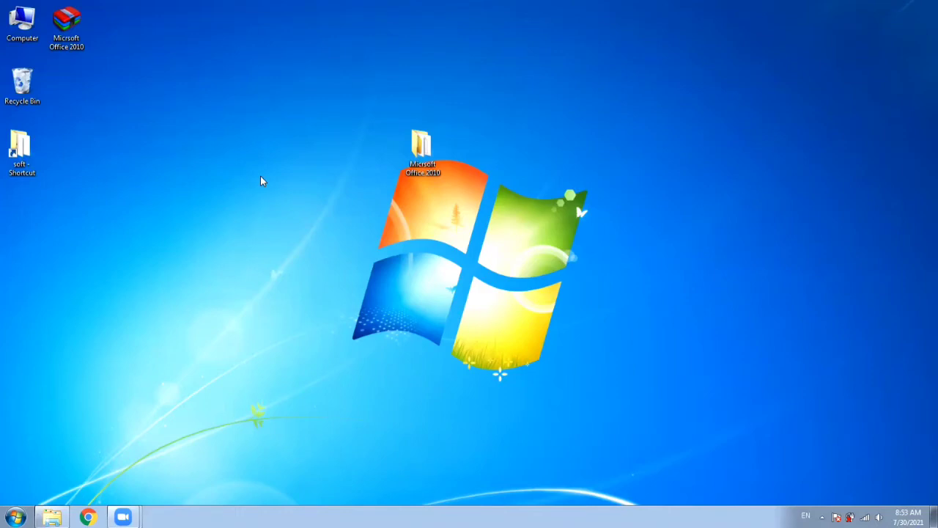
# Launch Word through the Run dialog with the command winword and dismiss the Activation Wizard
pyautogui.press('super+r')
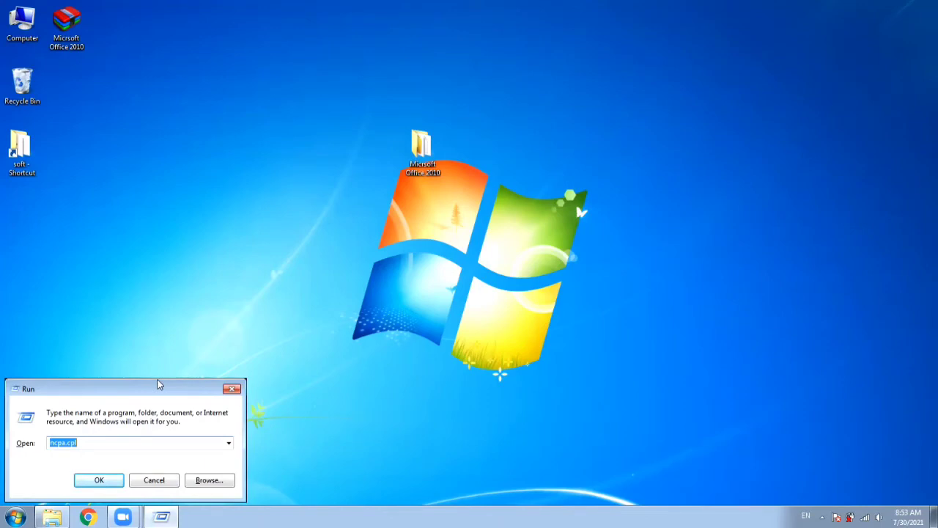
pyautogui.moveTo(159, 385); pyautogui.dragTo(467, 129)
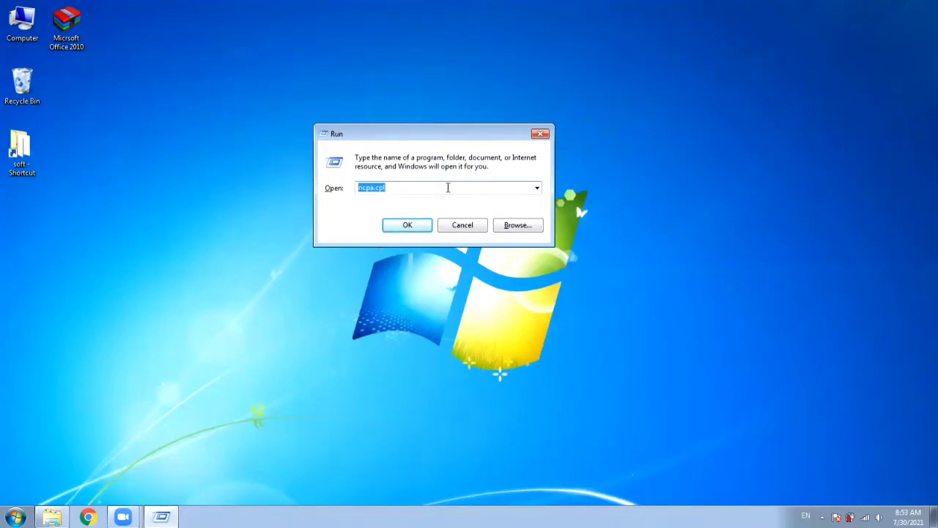
pyautogui.write('winword')
pyautogui.click(400, 229)
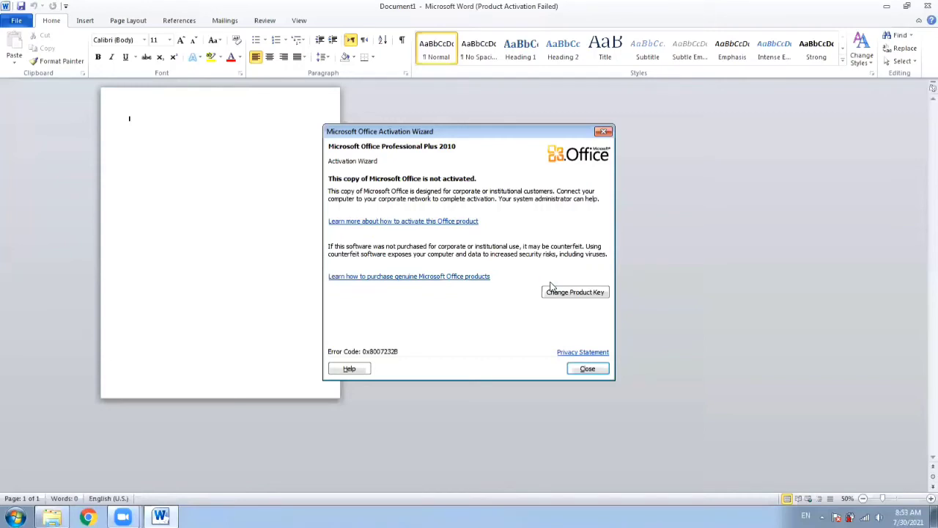
pyautogui.press('Escape')
pyautogui.click(235, 142)
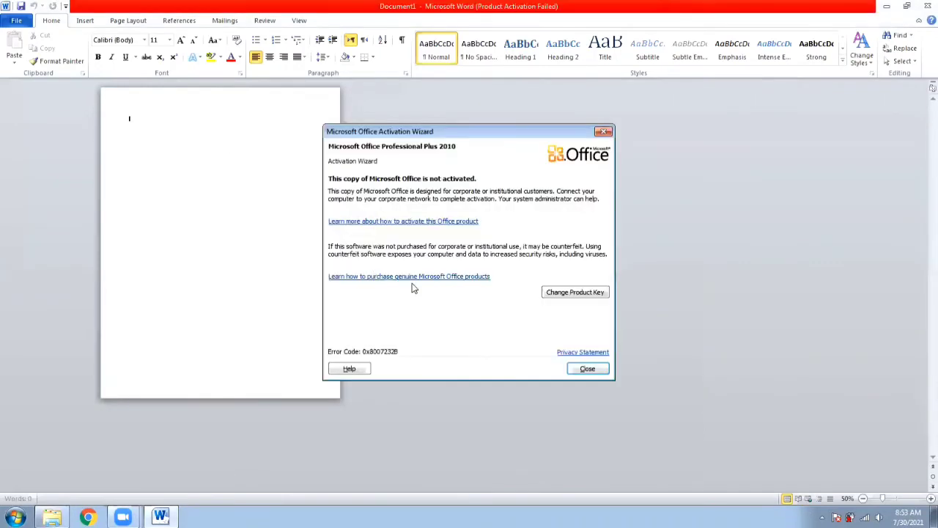
pyautogui.click(587, 368)
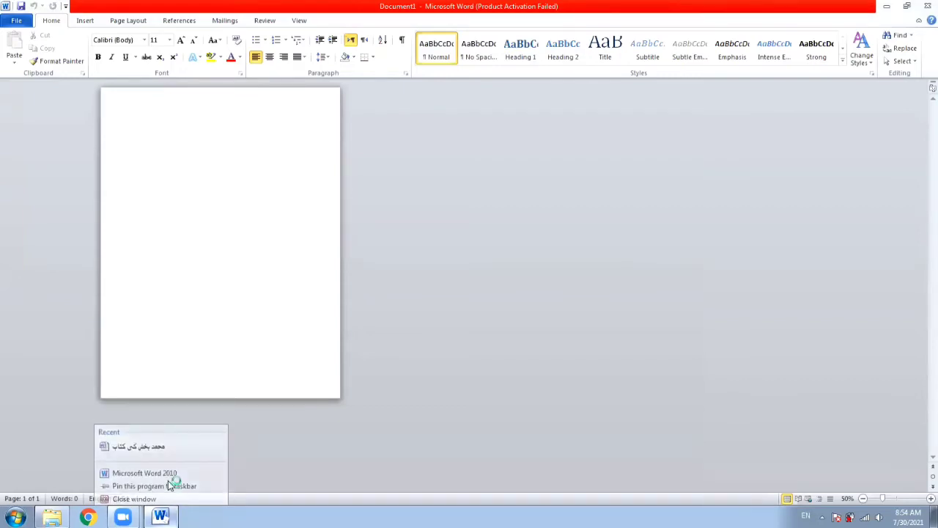
# Pin Microsoft Word 2010 to the taskbar, close its window and reopen Word from the pinned shortcut
pyautogui.click(430, 408)
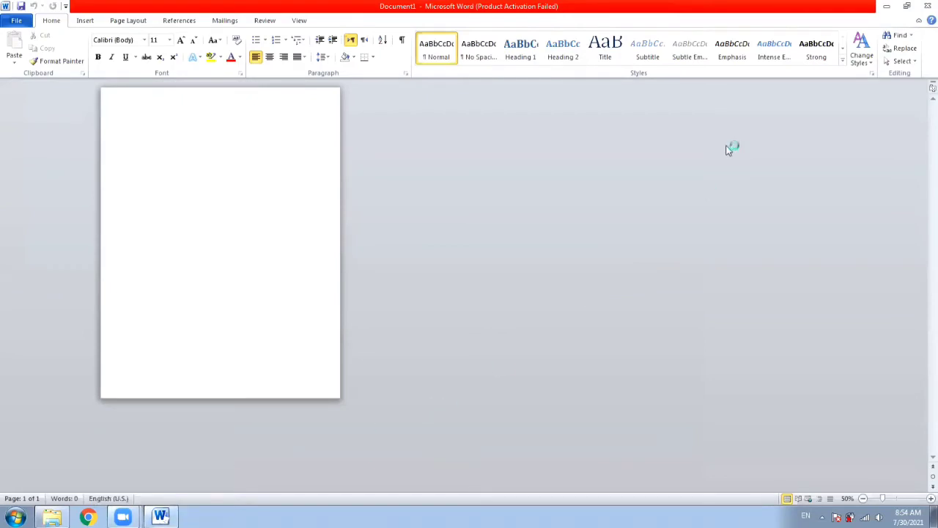
pyautogui.click(927, 6)
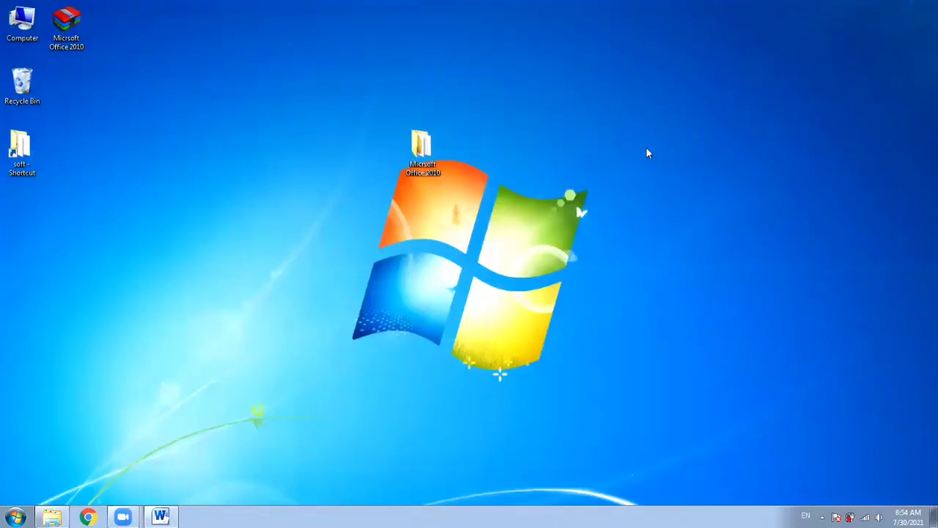
pyautogui.rightClick(559, 217)
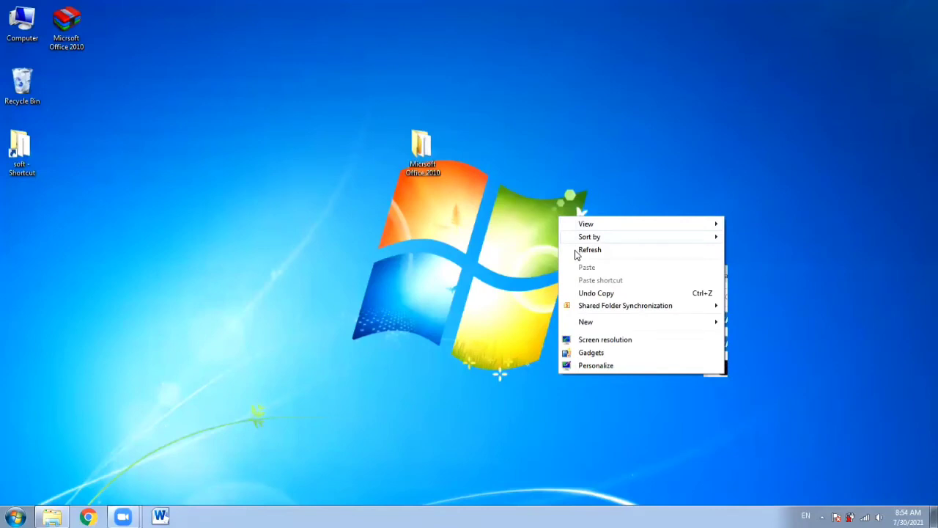
pyautogui.click(582, 212)
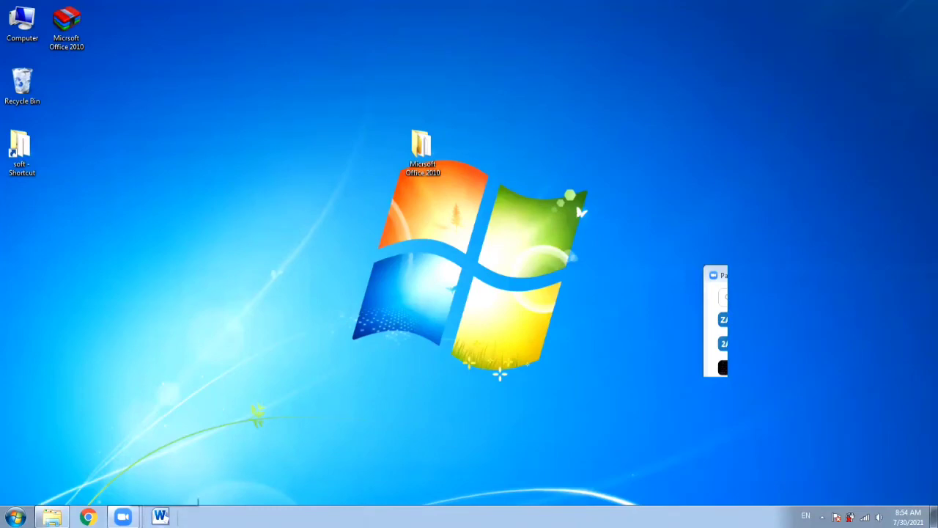
pyautogui.click(161, 516)
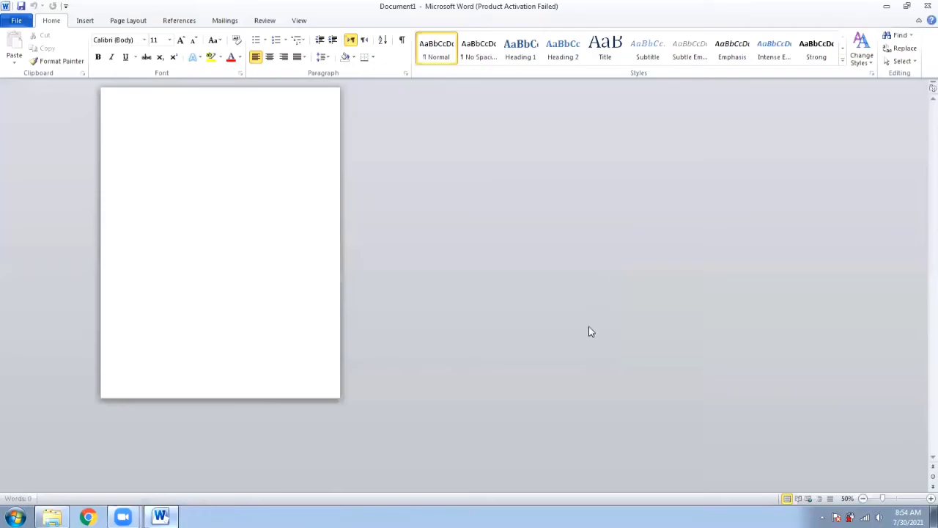
pyautogui.press('super+d')
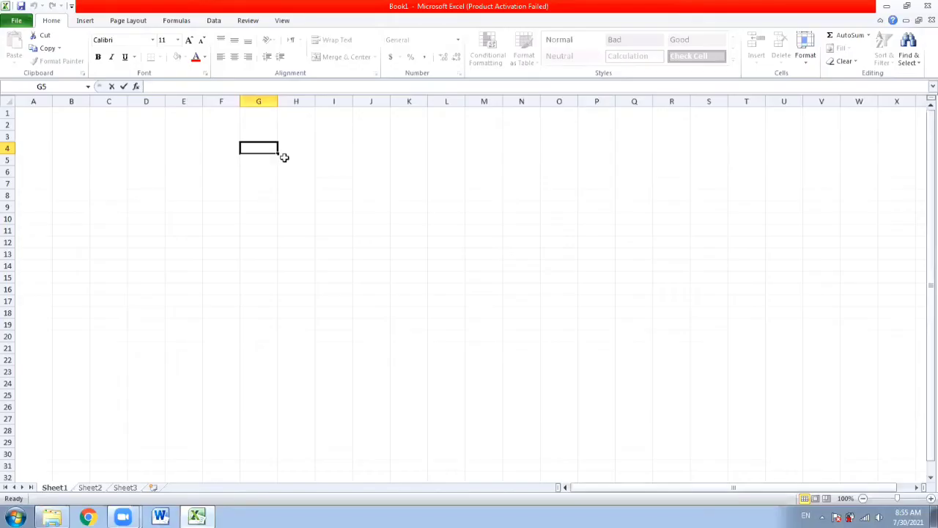
# Pin Microsoft Excel 2010 to the taskbar and close Excel without saving Book1
pyautogui.moveTo(293, 171); pyautogui.dragTo(536, 314)
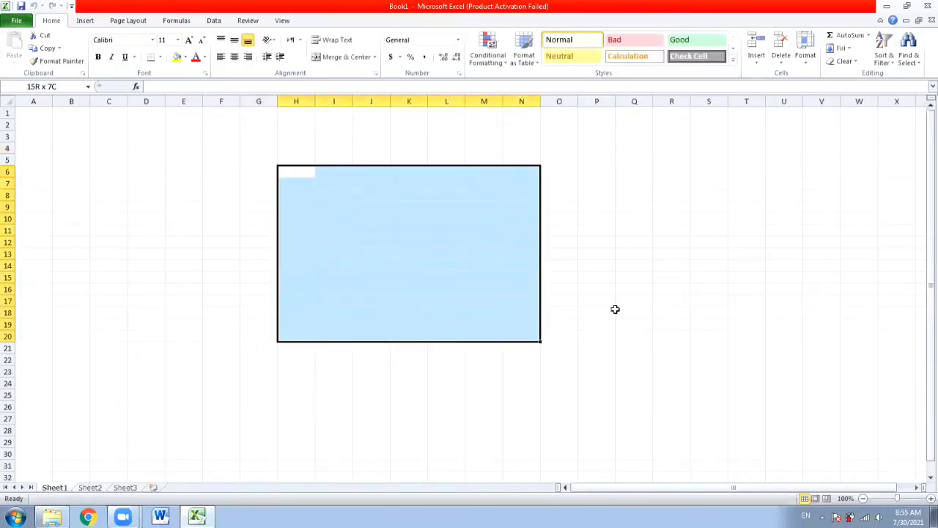
pyautogui.click(214, 289)
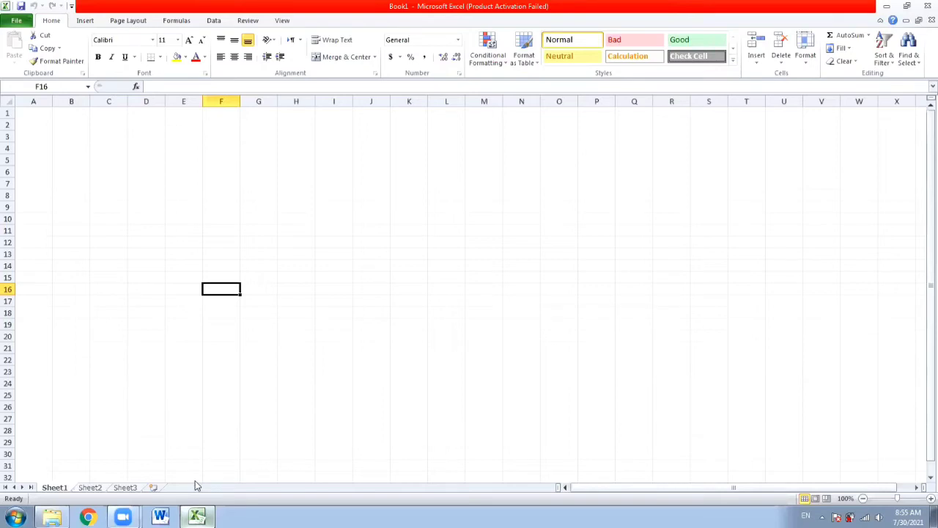
pyautogui.moveTo(197, 485); pyautogui.dragTo(197, 485)
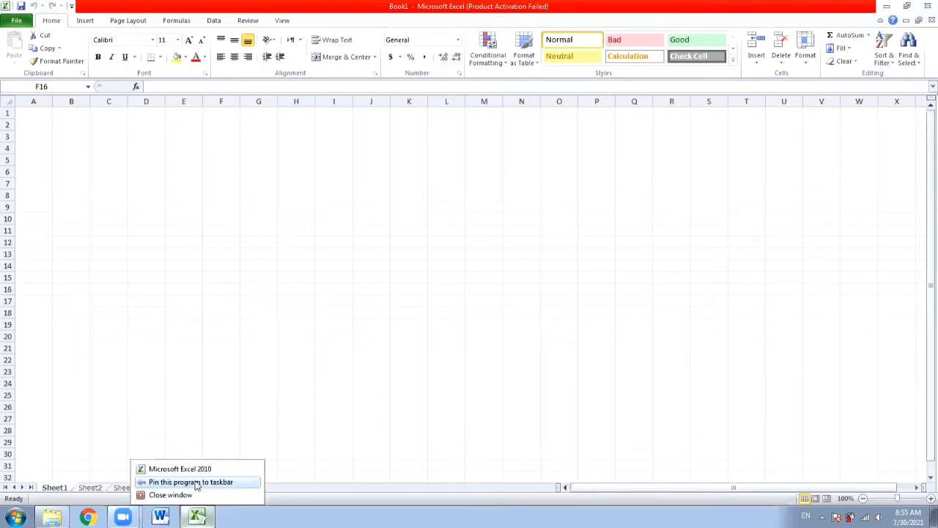
pyautogui.click(523, 443)
pyautogui.click(923, 6)
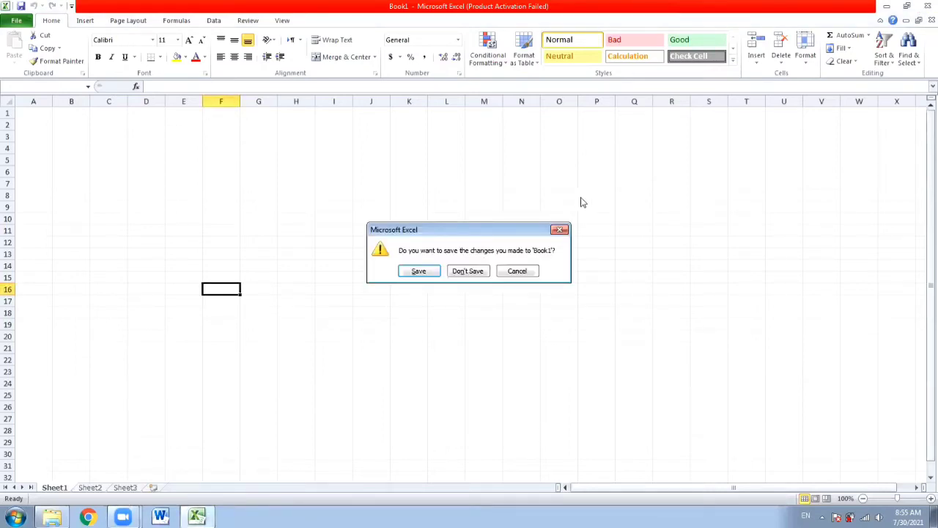
pyautogui.click(465, 271)
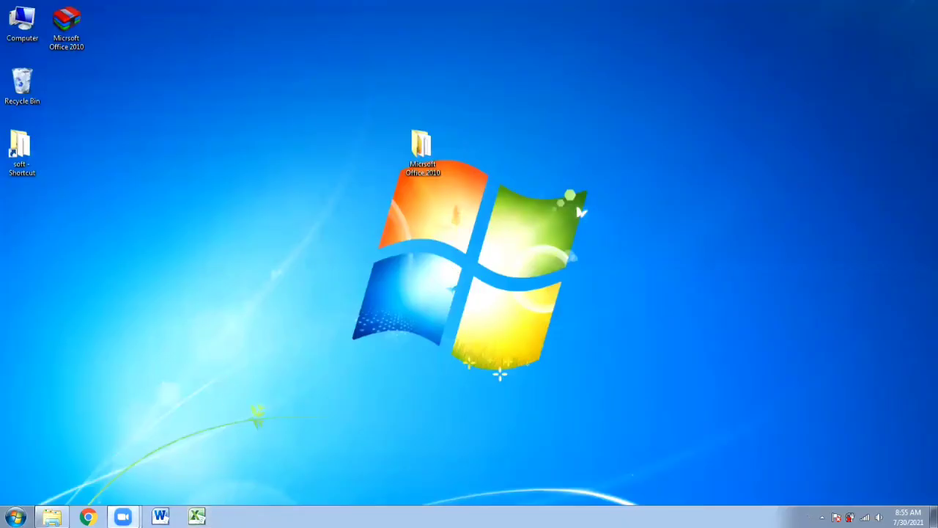
# Open Microsoft Excel 2010 from its pinned taskbar shortcut, dismiss the Activation Wizard and close Excel
pyautogui.click(196, 517)
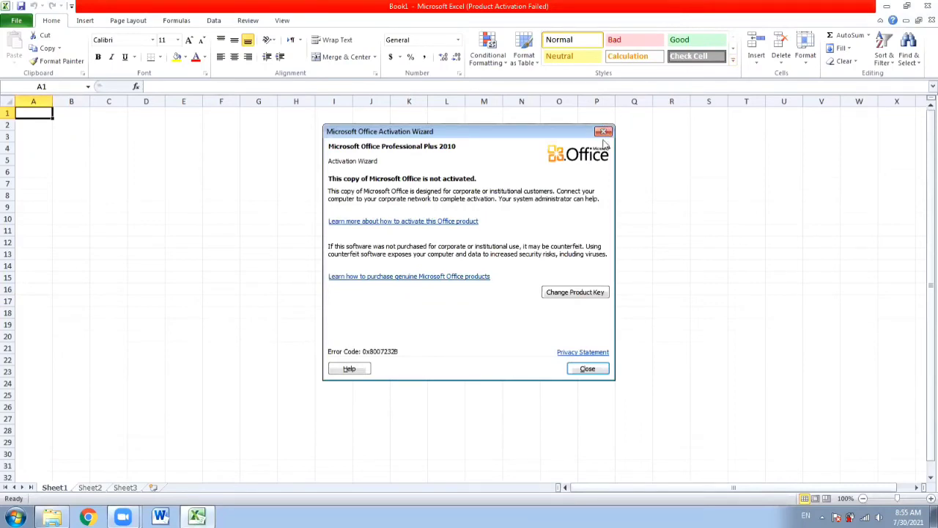
pyautogui.click(601, 134)
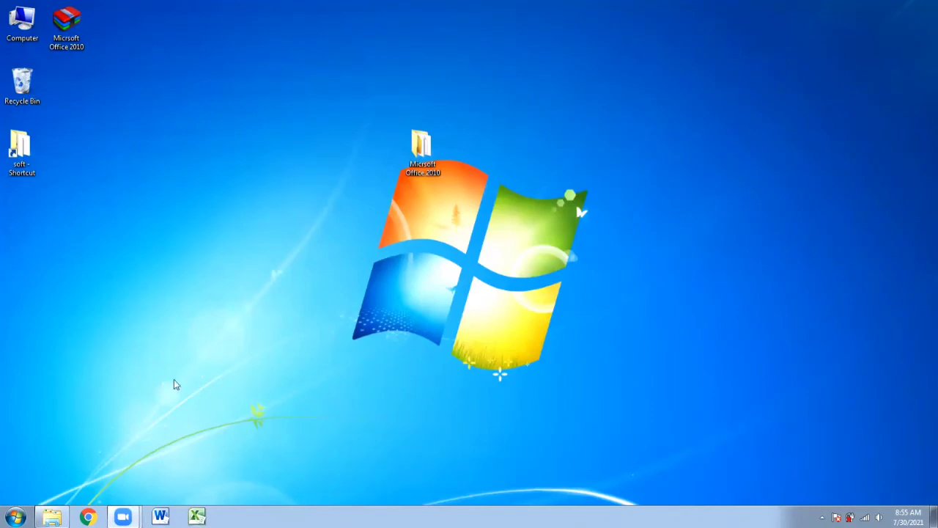
# Open the soft folder from its desktop shortcut, look through its software archives full screen, and close the folder
pyautogui.doubleClick(18, 154)
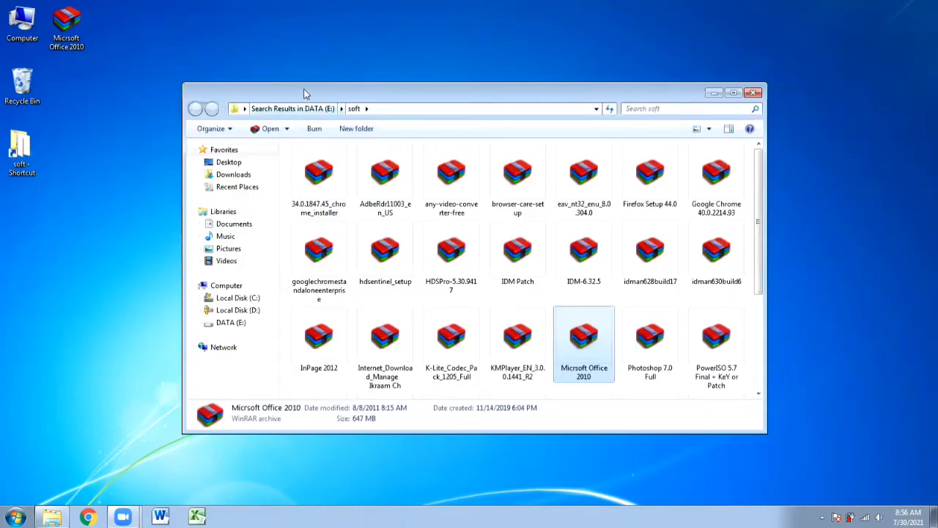
pyautogui.press('super+Up')
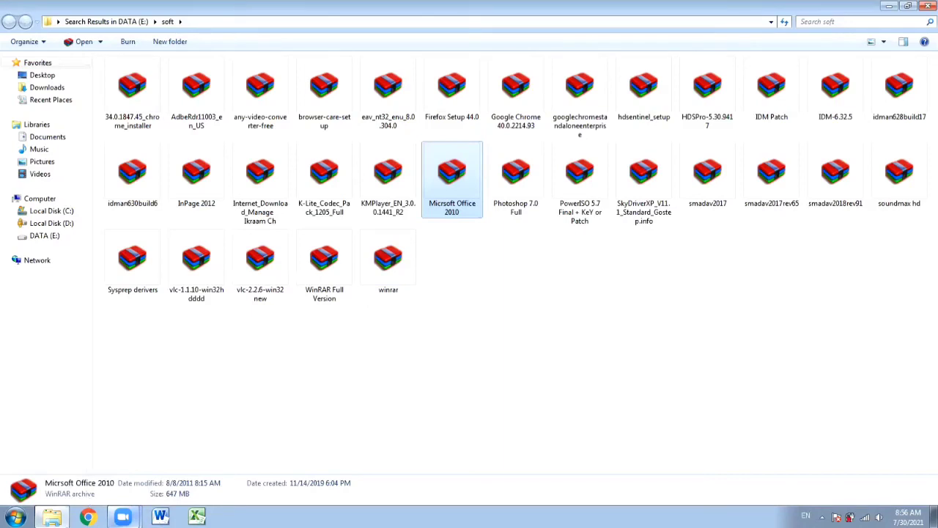
pyautogui.rightClick(87, 517)
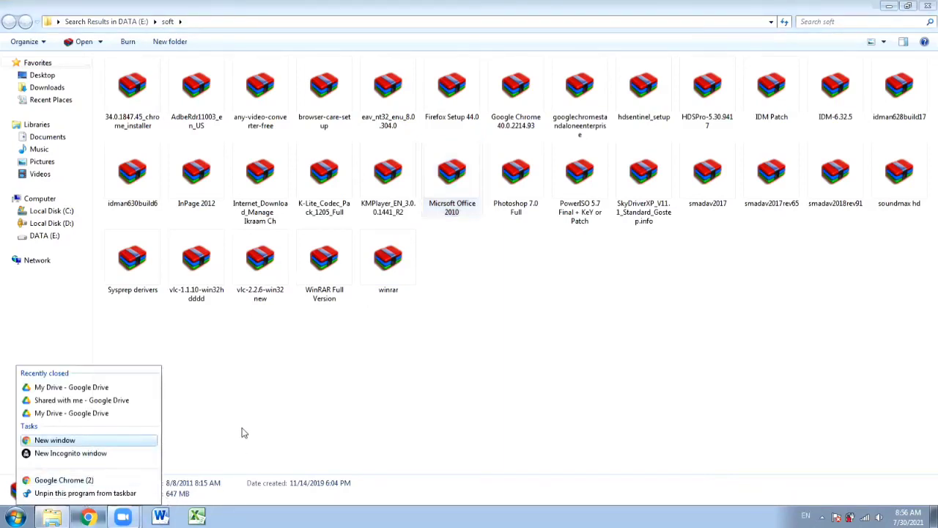
pyautogui.click(291, 369)
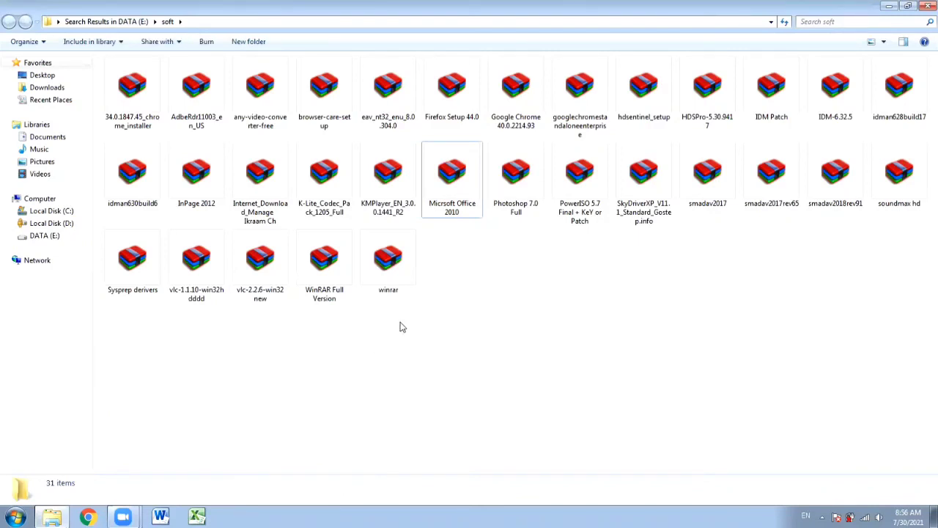
pyautogui.click(925, 5)
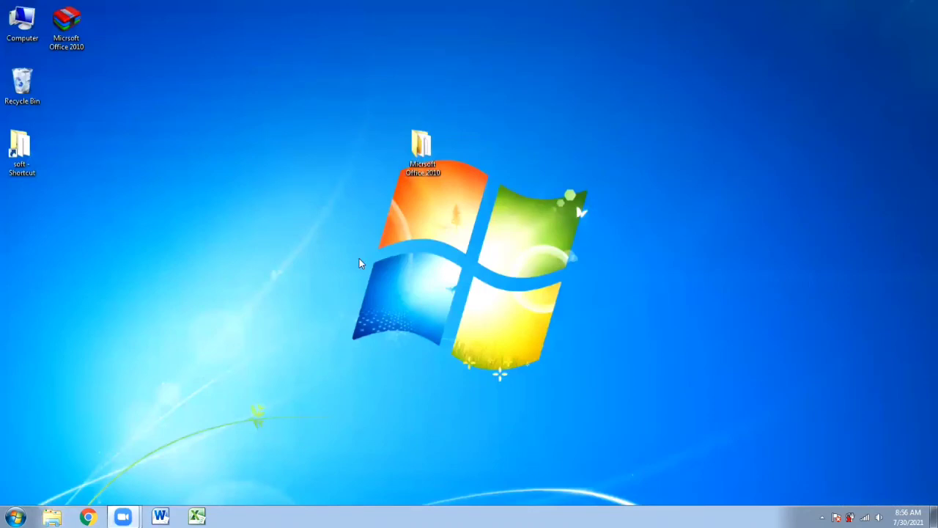
# Browse the contents of the DATA (E:) drive through Computer and close the window
pyautogui.doubleClick(20, 22)
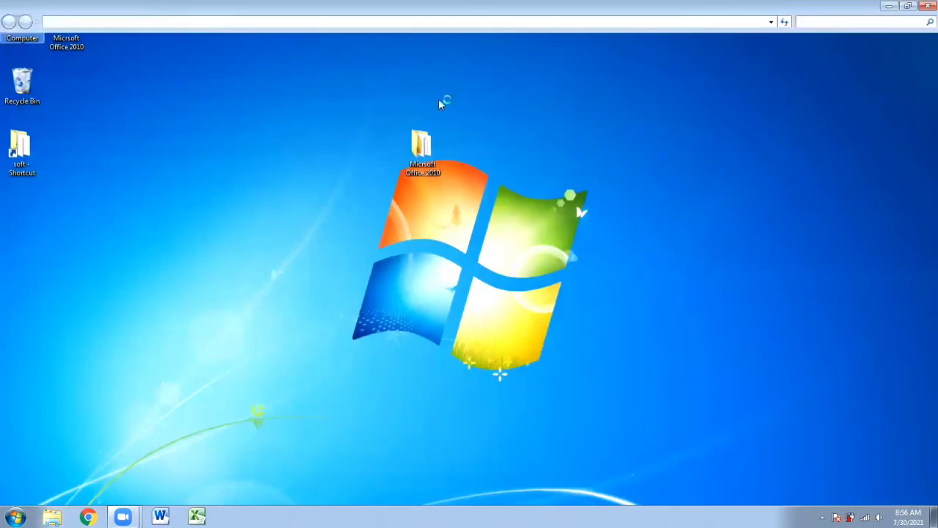
pyautogui.doubleClick(466, 101)
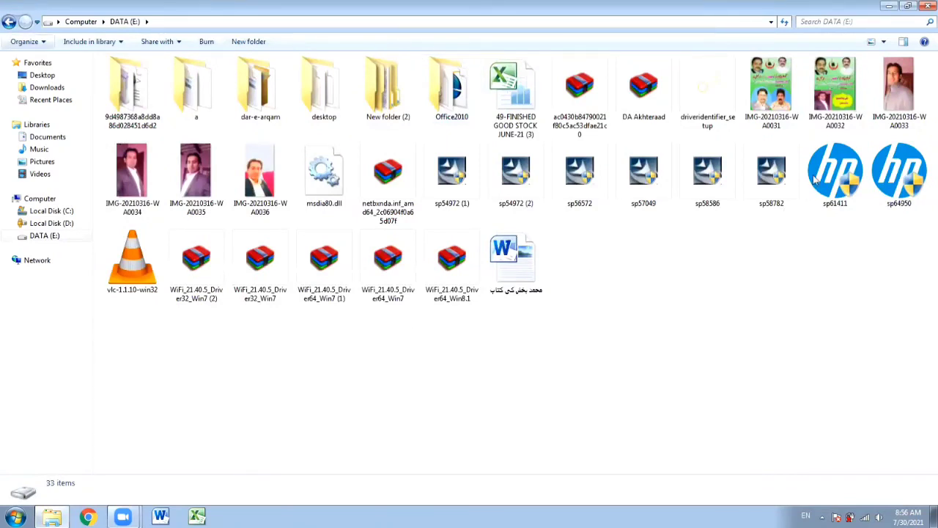
pyautogui.click(925, 5)
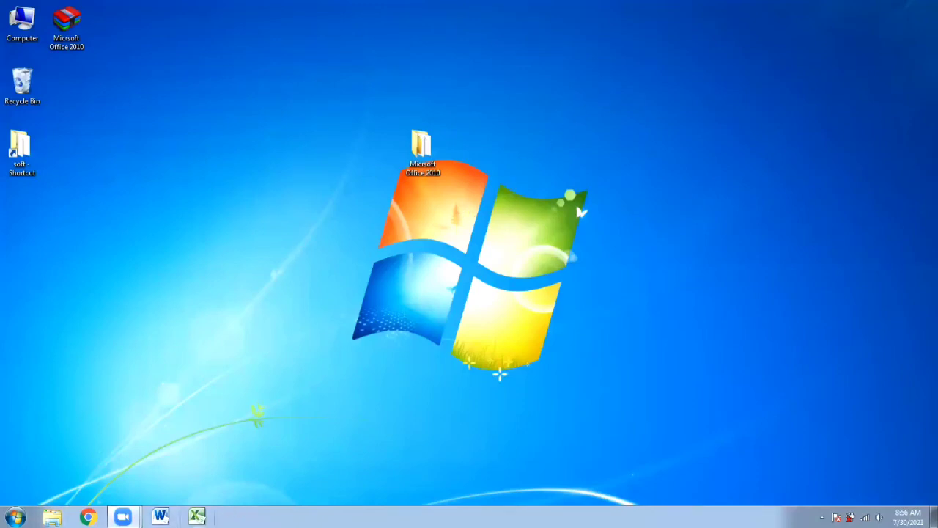
# Copy the InPage 2012 archive from the soft folder onto the middle of the desktop
pyautogui.doubleClick(18, 147)
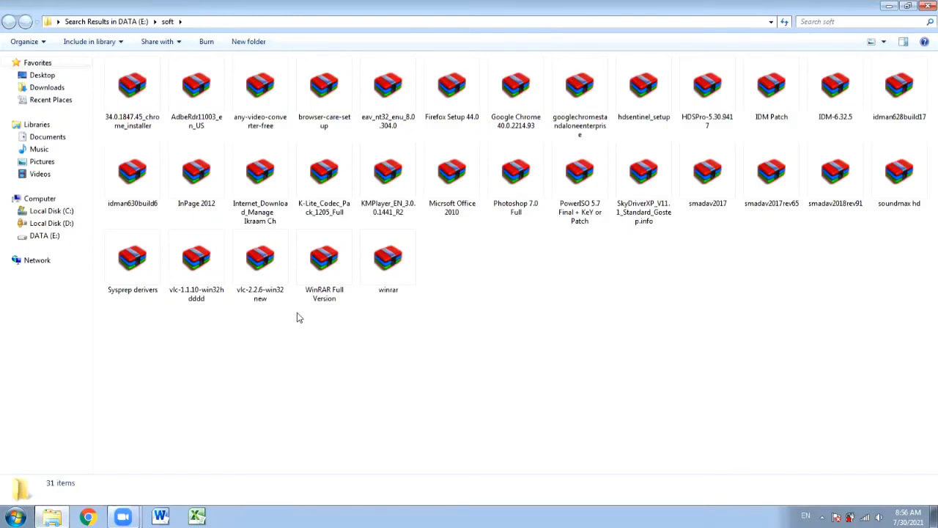
pyautogui.click(192, 176)
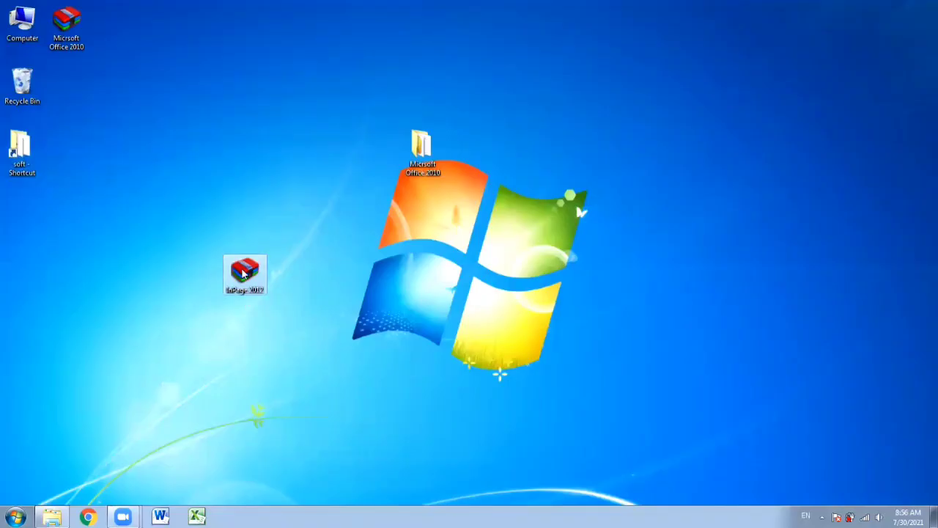
pyautogui.moveTo(244, 273); pyautogui.dragTo(378, 273)
# Move the Micrsoft Office 2010 folder and archive from the desktop to the Recycle Bin and refresh the desktop
pyautogui.moveTo(423, 145); pyautogui.dragTo(6, 59)
pyautogui.moveTo(66, 24); pyautogui.dragTo(16, 163)
pyautogui.moveTo(22, 92); pyautogui.dragTo(20, 131)
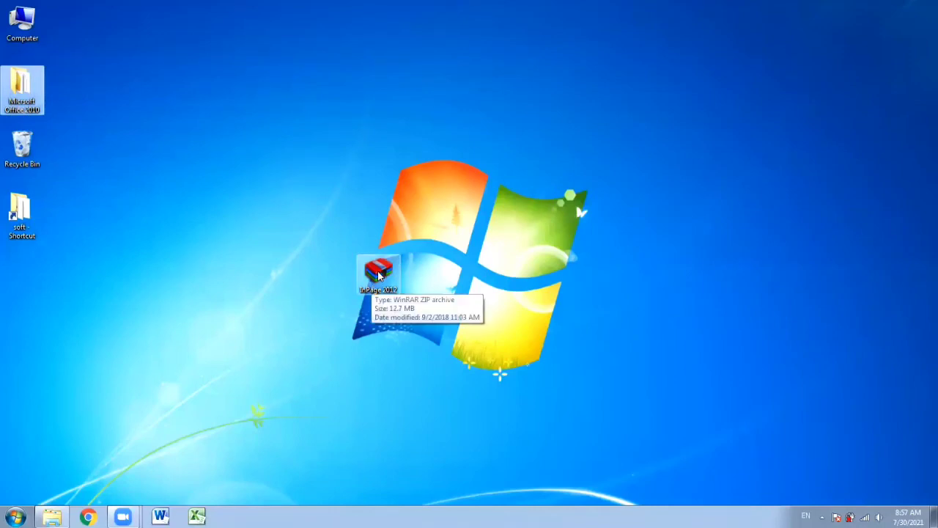
pyautogui.rightClick(272, 167)
pyautogui.click(285, 199)
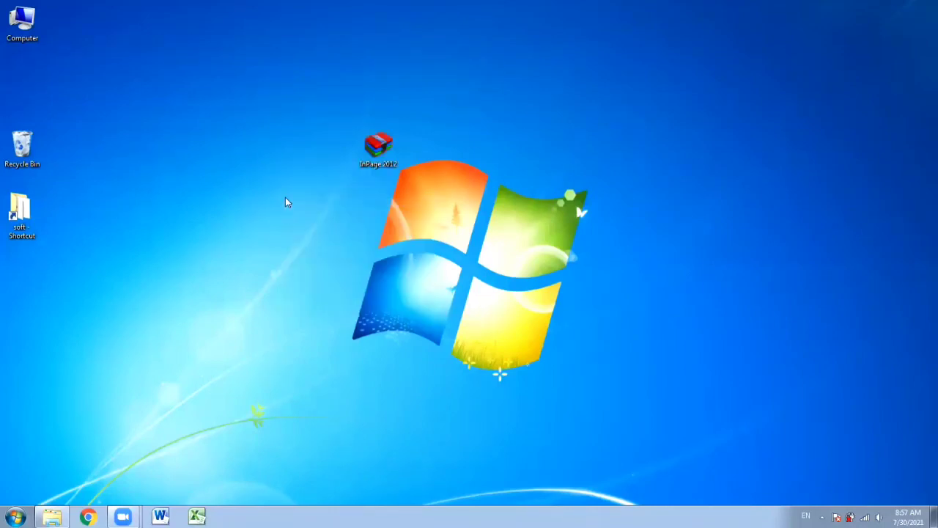
# Extract the InPage 2012.zip archive directly to the Desktop and close the archive window
pyautogui.doubleClick(378, 154)
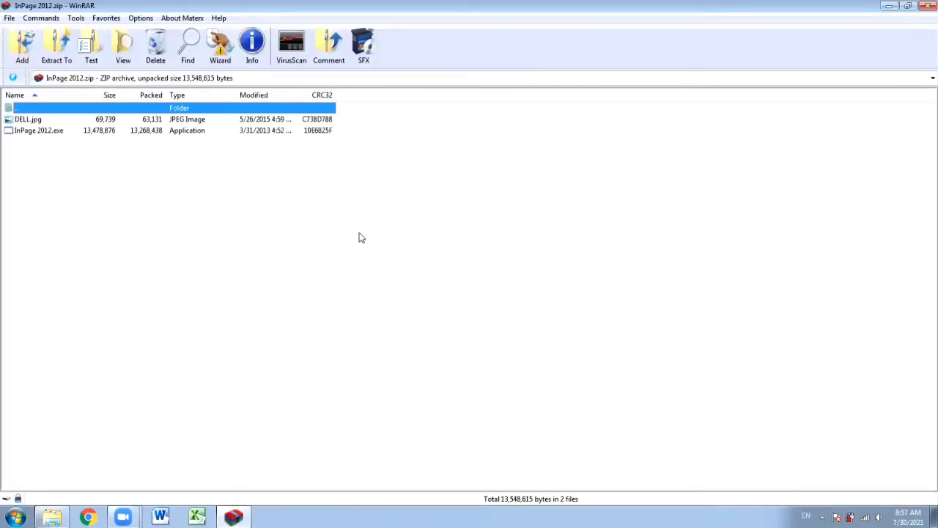
pyautogui.click(52, 46)
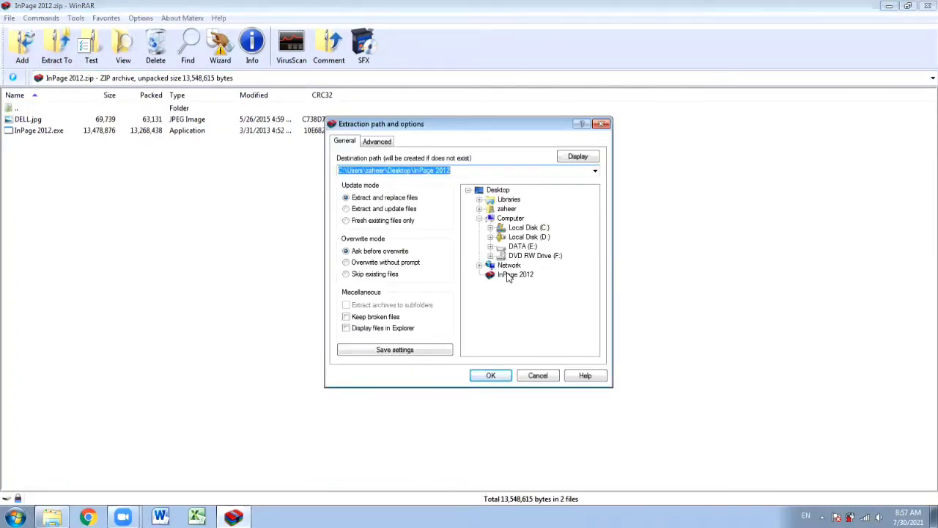
pyautogui.click(501, 191)
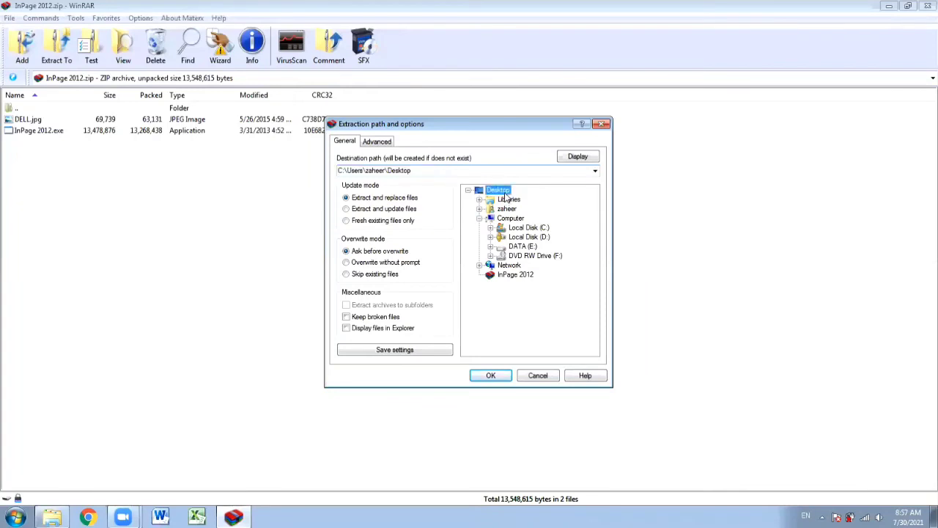
pyautogui.click(491, 376)
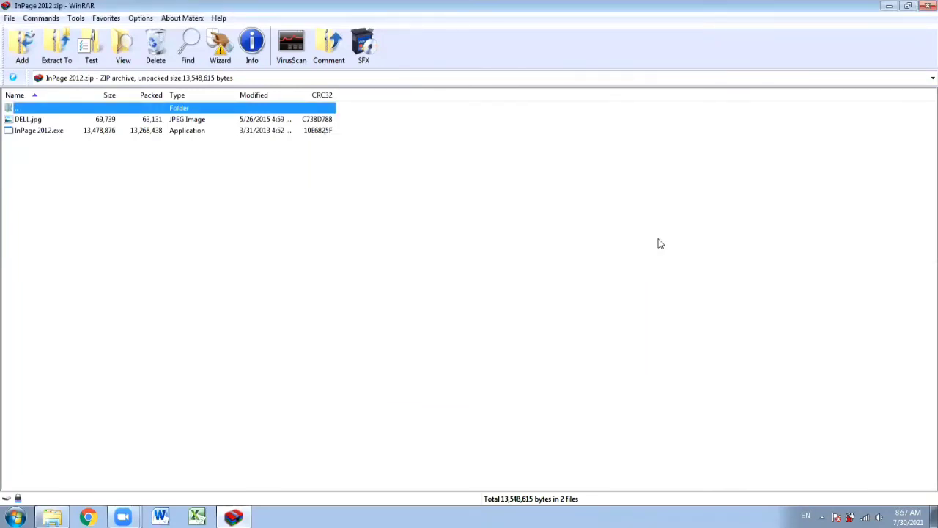
pyautogui.click(928, 6)
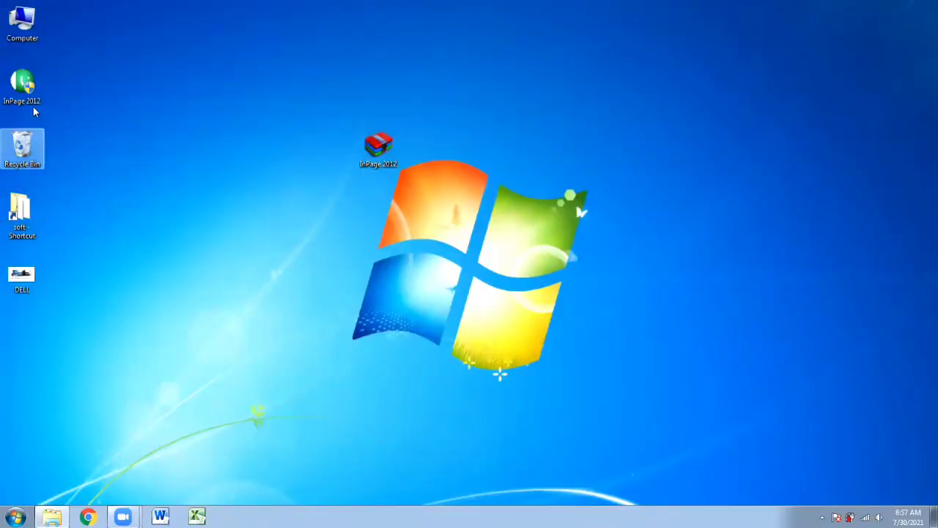
# Place the extracted InPage 2012 installer in the middle of the desktop and move the InPage 2012 archive to the Recycle Bin
pyautogui.moveTo(22, 80); pyautogui.dragTo(438, 275)
pyautogui.moveTo(378, 147); pyautogui.dragTo(31, 141)
pyautogui.moveTo(421, 273); pyautogui.dragTo(470, 204)
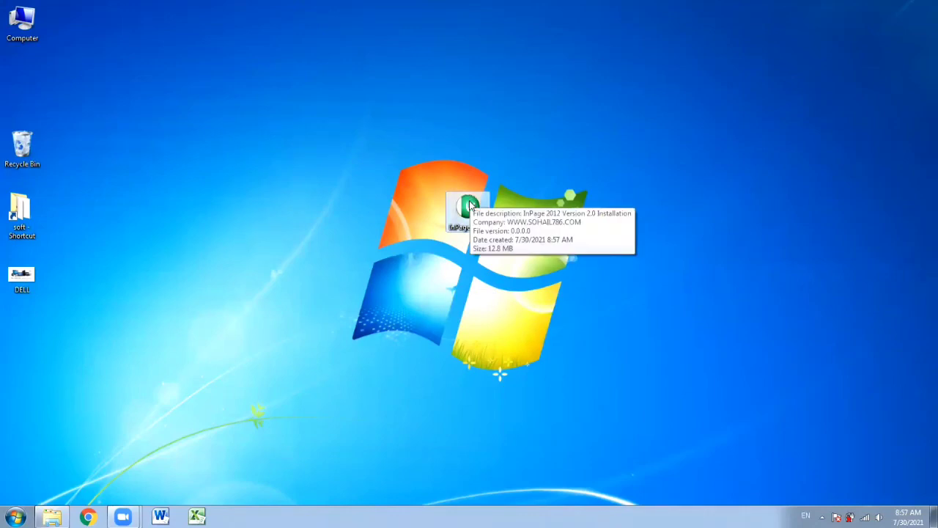
# Run the InPage 2012 installer, accepting the default destination folder and the InPage 2012 Version 2.0 Start Menu folder
pyautogui.doubleClick(470, 206)
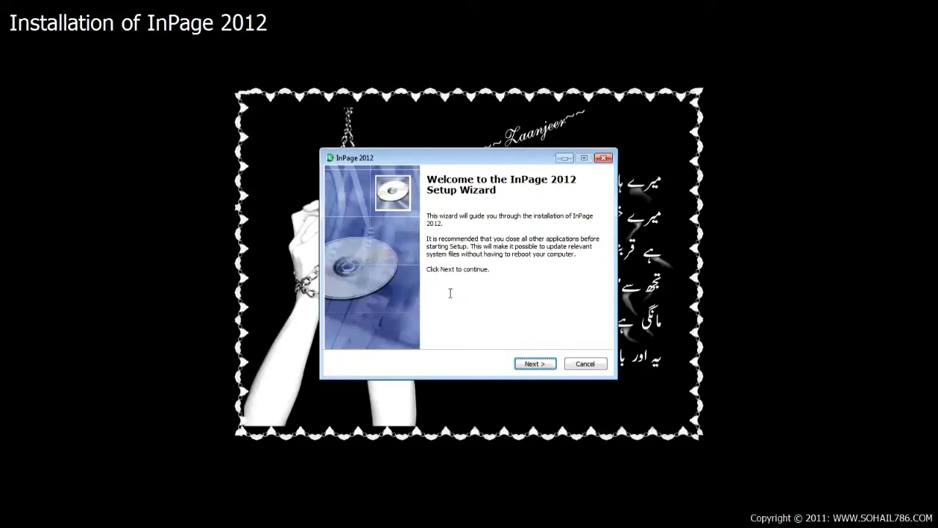
pyautogui.press('Return')
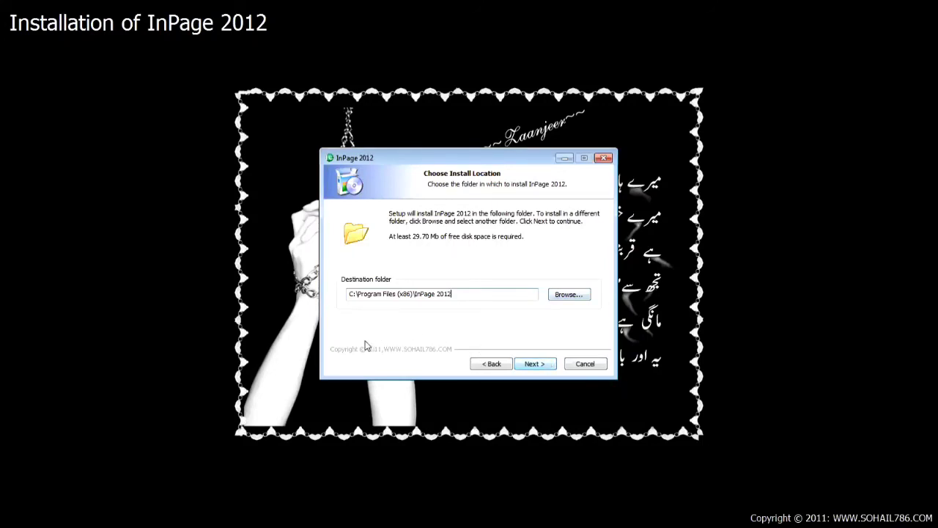
pyautogui.press('Return')
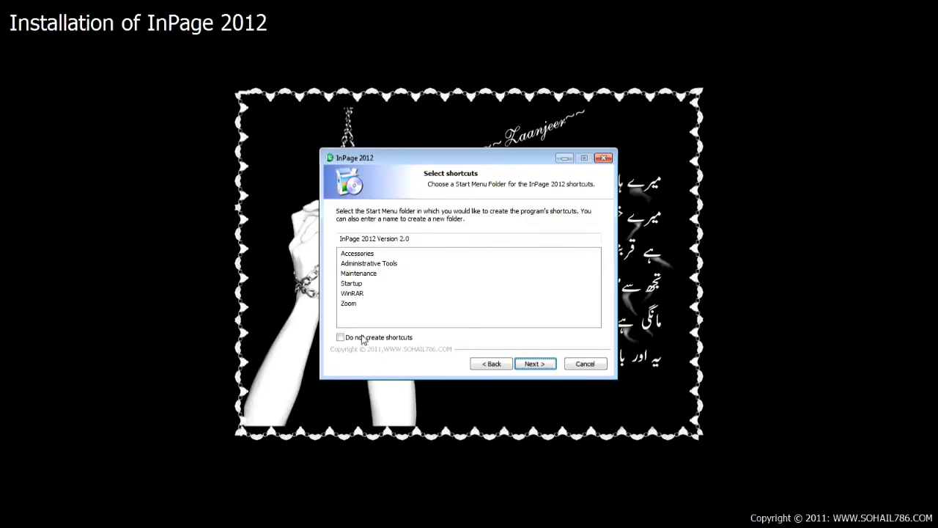
pyautogui.click(534, 365)
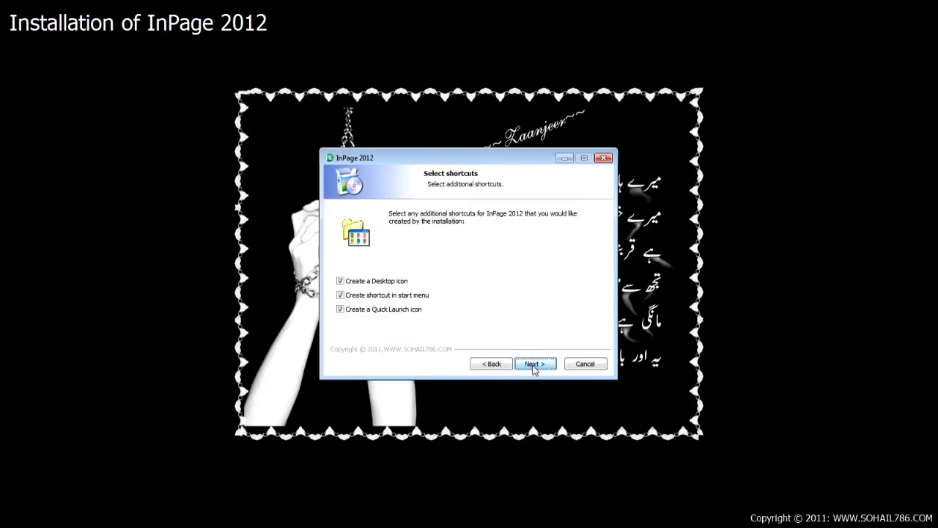
# Turn off the Start menu and Quick Launch shortcuts, keep only the Desktop icon, and install InPage 2012
pyautogui.click(374, 296)
pyautogui.click(372, 311)
pyautogui.click(372, 311)
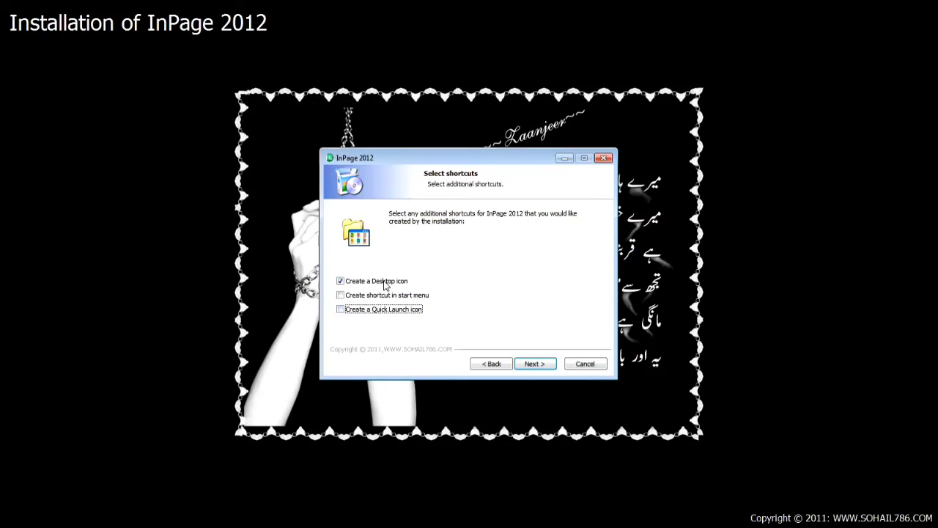
pyautogui.click(533, 366)
pyautogui.click(531, 366)
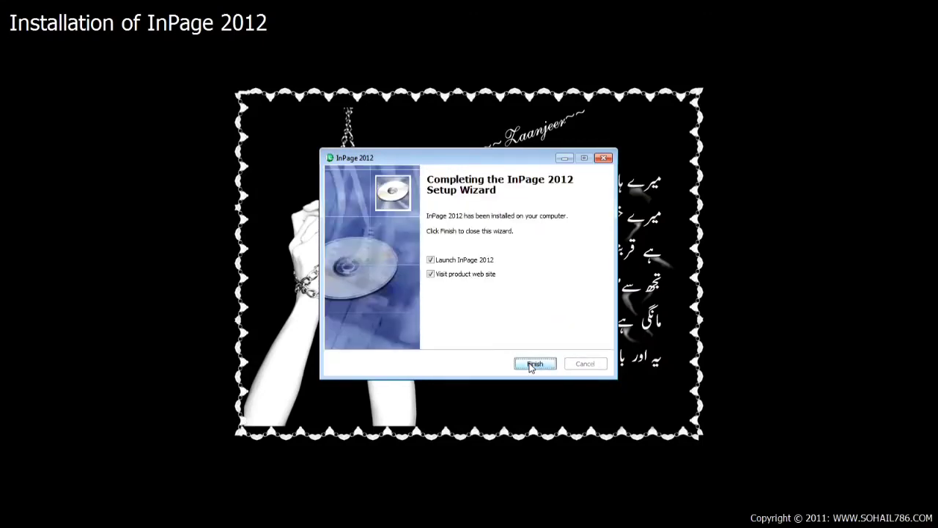
# Finish the InPage 2012 setup with launching the program and visiting the product web site both turned off
pyautogui.click(459, 261)
pyautogui.click(454, 274)
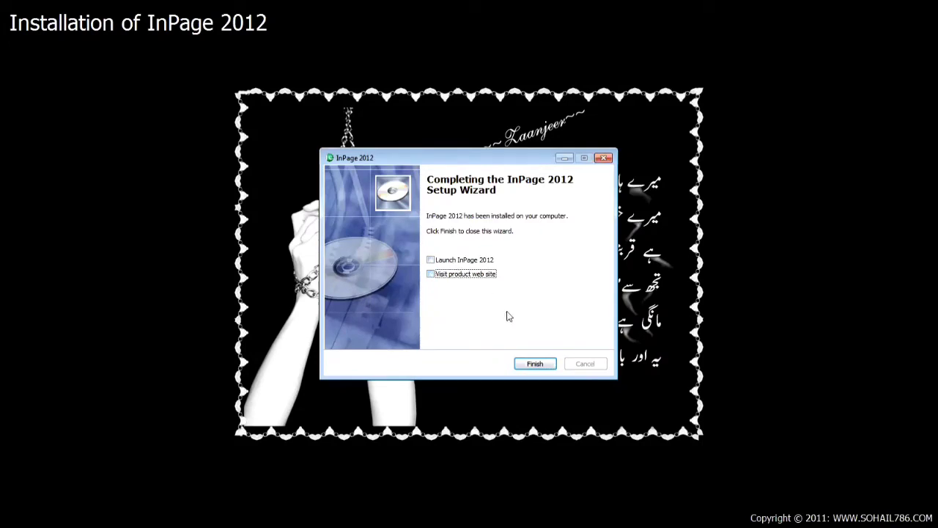
pyautogui.click(459, 264)
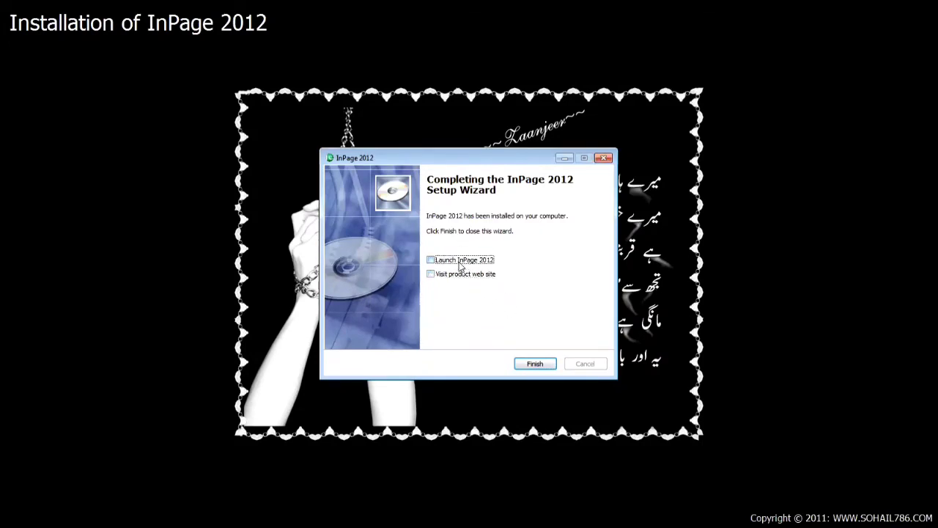
pyautogui.click(459, 266)
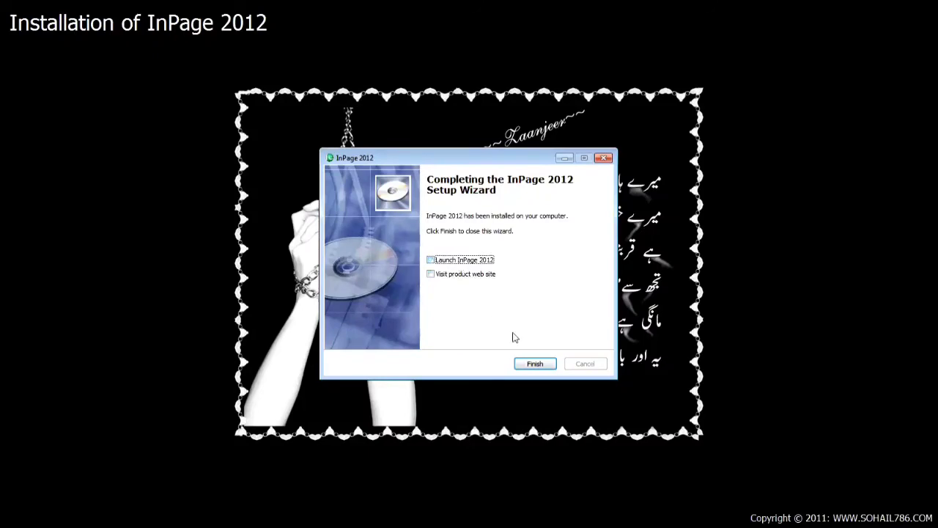
pyautogui.click(535, 367)
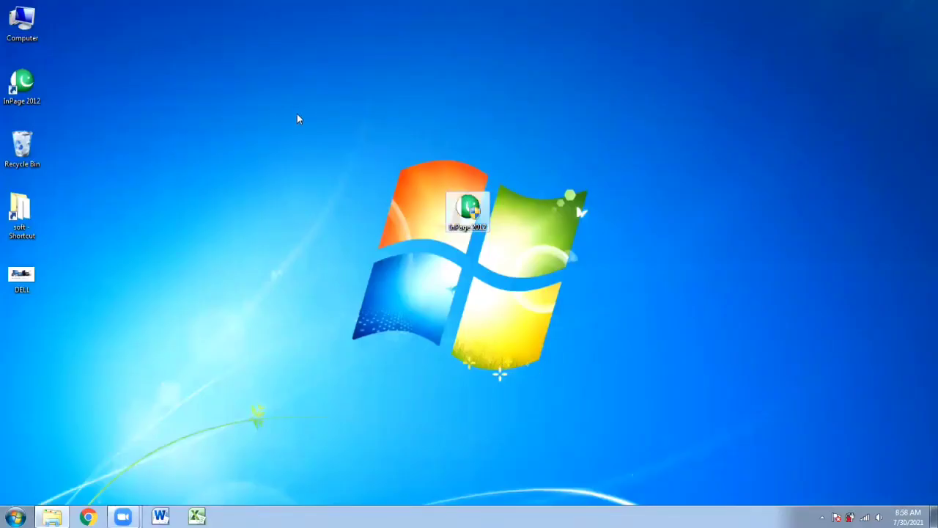
# Move the InPage 2012 installer to the Recycle Bin and refresh the desktop
pyautogui.moveTo(296, 114); pyautogui.dragTo(27, 166)
pyautogui.rightClick(228, 268)
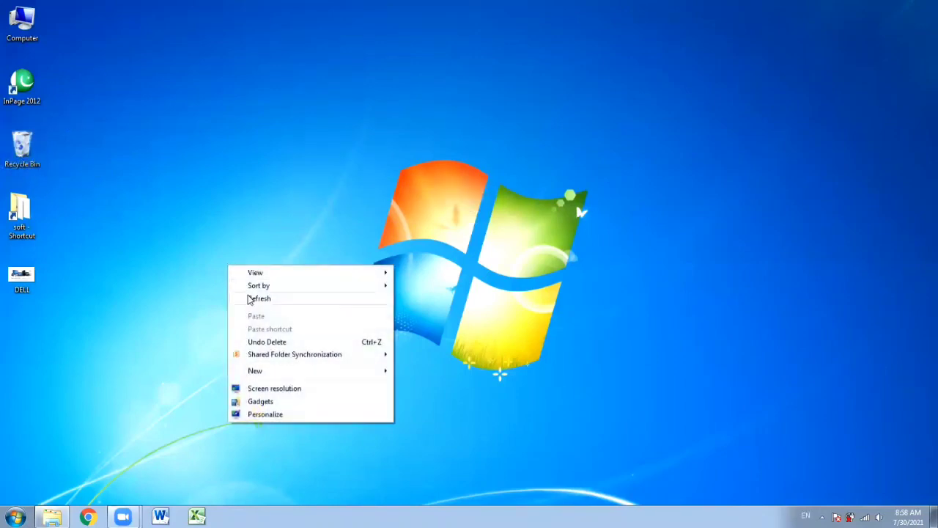
pyautogui.click(251, 298)
# Launch InPage 2012 from its desktop shortcut, close it, and refresh the desktop
pyautogui.moveTo(22, 82); pyautogui.dragTo(317, 226)
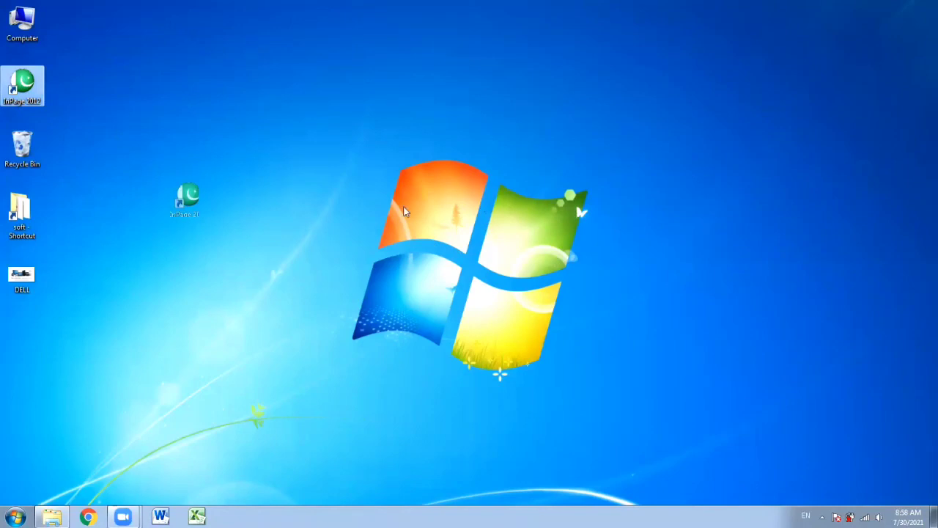
pyautogui.moveTo(374, 204); pyautogui.dragTo(470, 214)
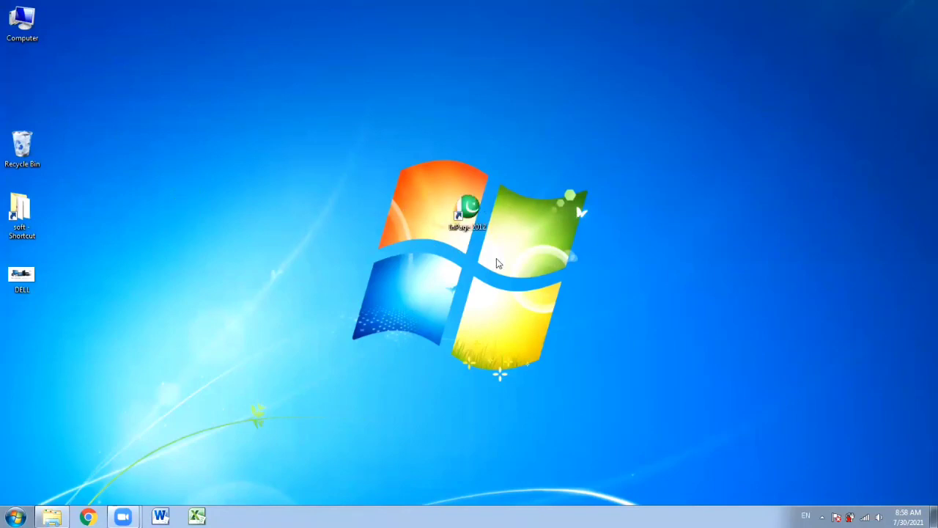
pyautogui.doubleClick(464, 205)
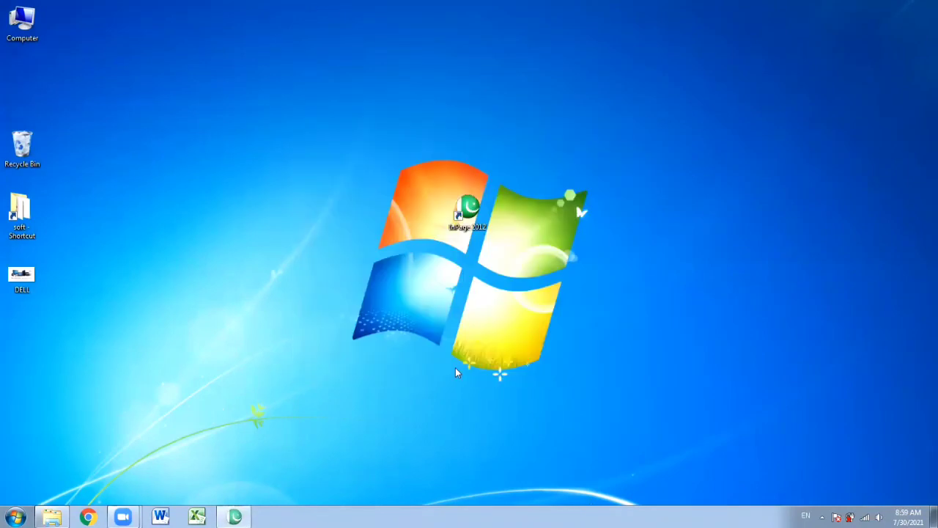
pyautogui.click(509, 288)
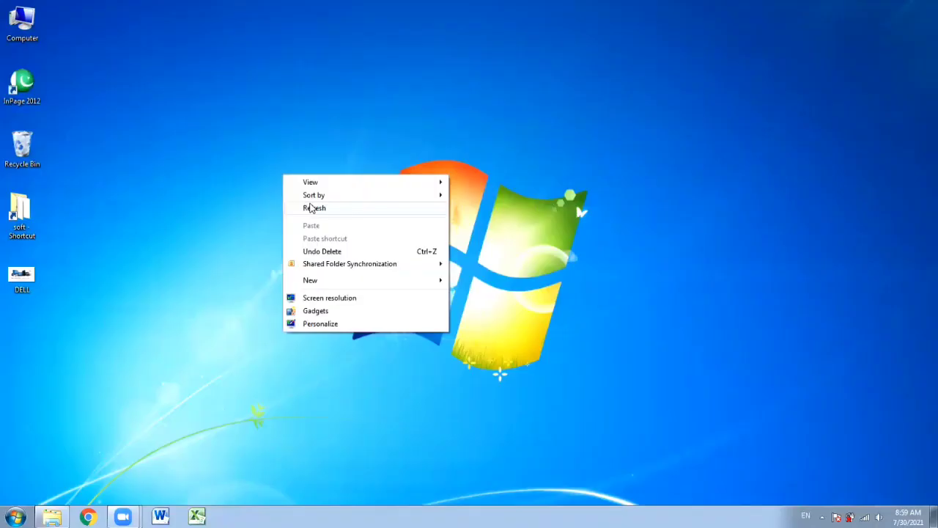
pyautogui.click(316, 207)
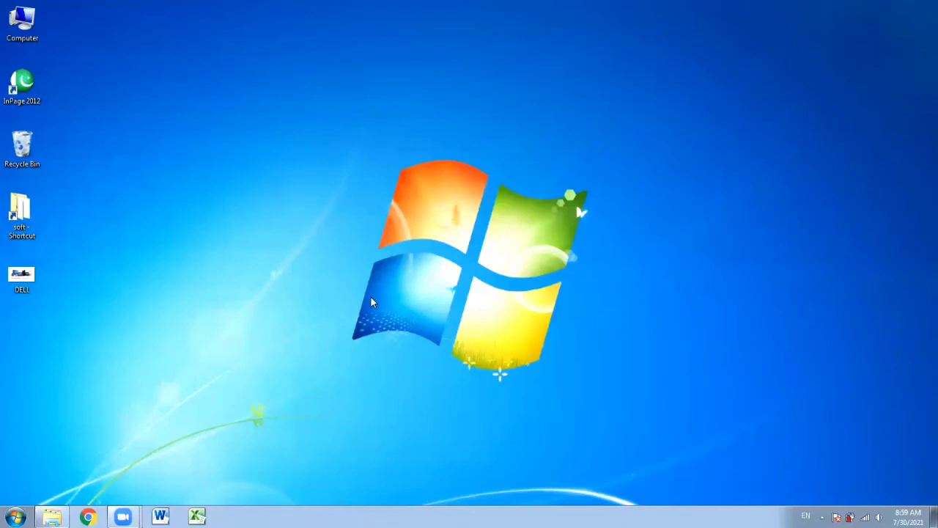